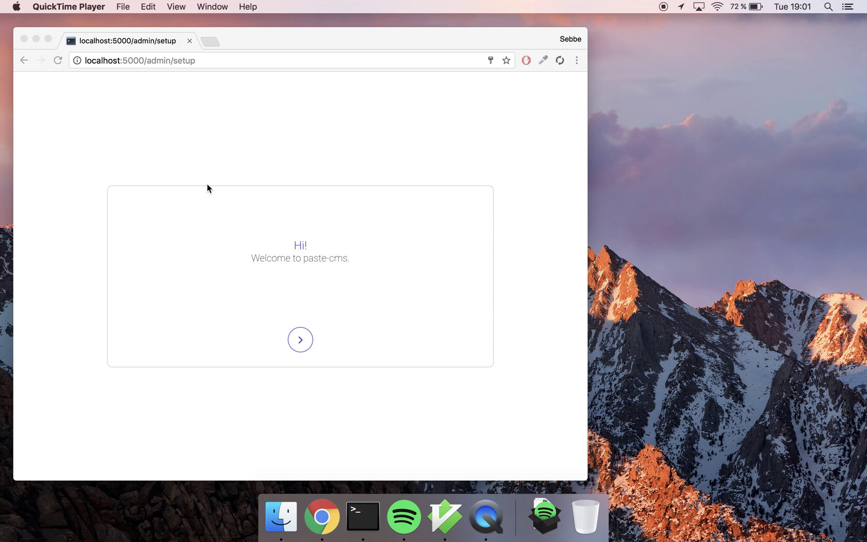
Step: Bring Chrome forward and make it full screen on the paste-cms setup welcome page
click(50, 33)
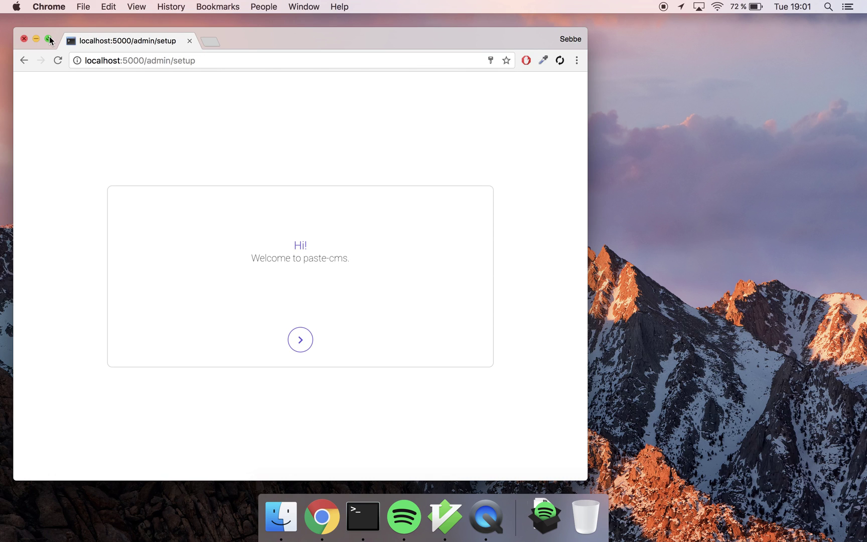
click(50, 38)
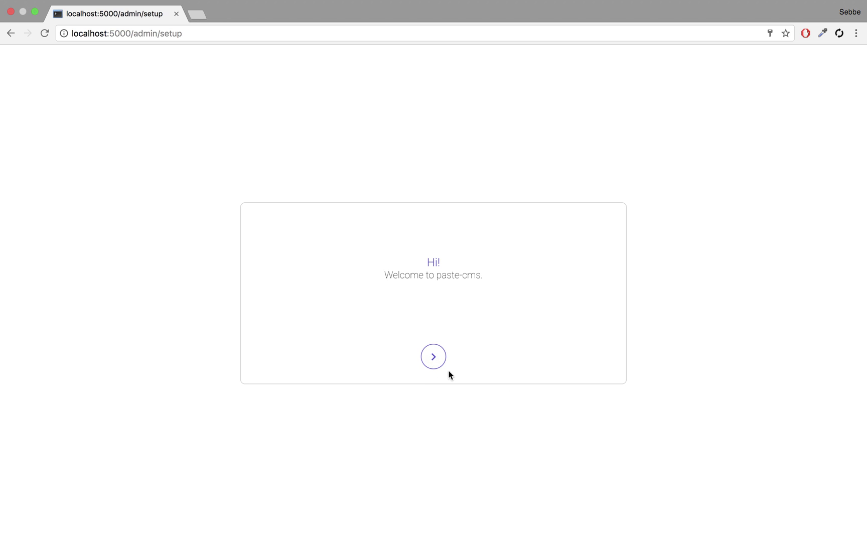
Step: Run through the setup guide, creating administrator account 'admin' with a confirmed password, and finish
click(435, 360)
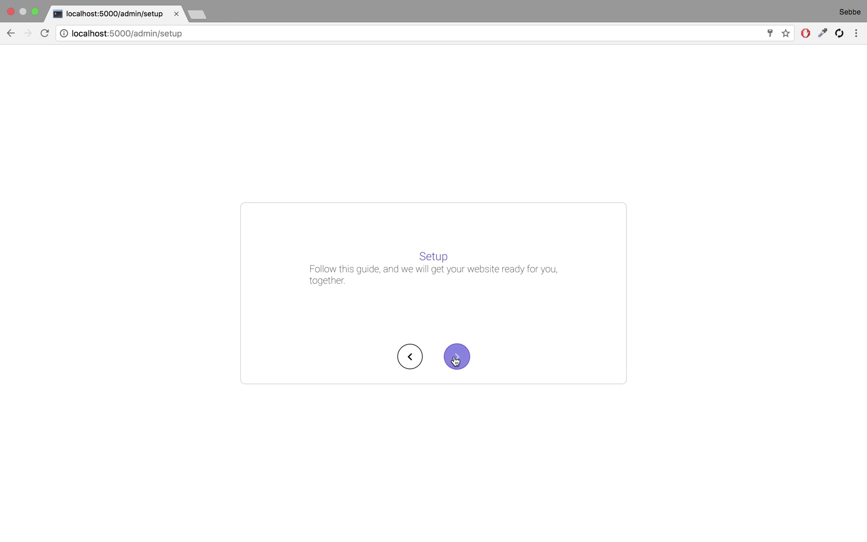
click(455, 360)
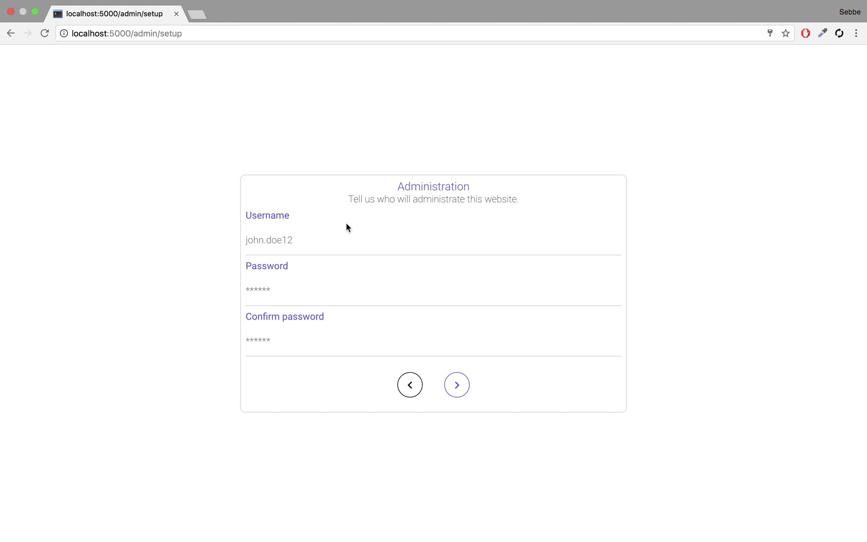
click(343, 245)
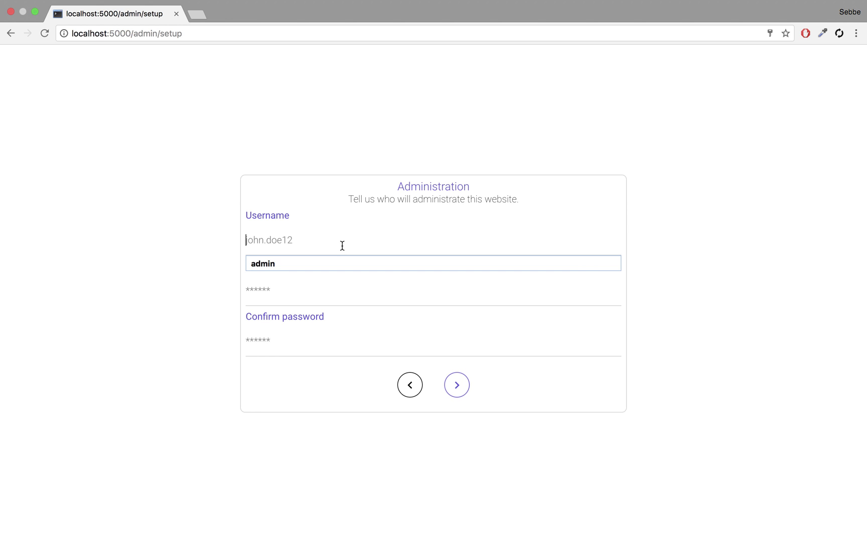
text(admin)
key(Tab)
text(admin)
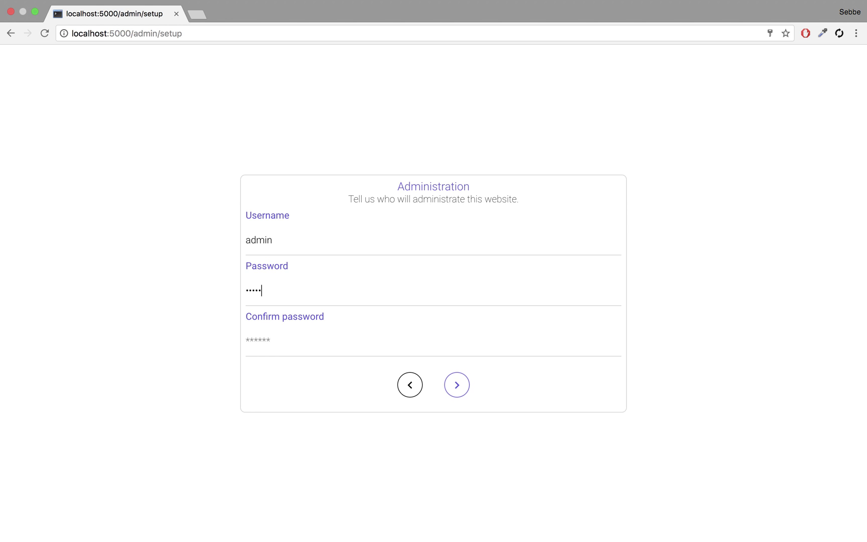
key(Tab)
text(admin)
click(448, 385)
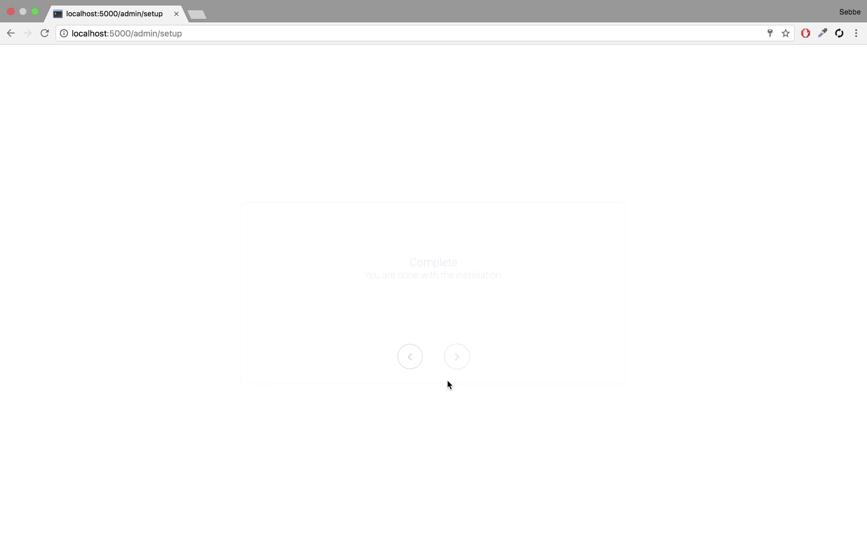
click(455, 359)
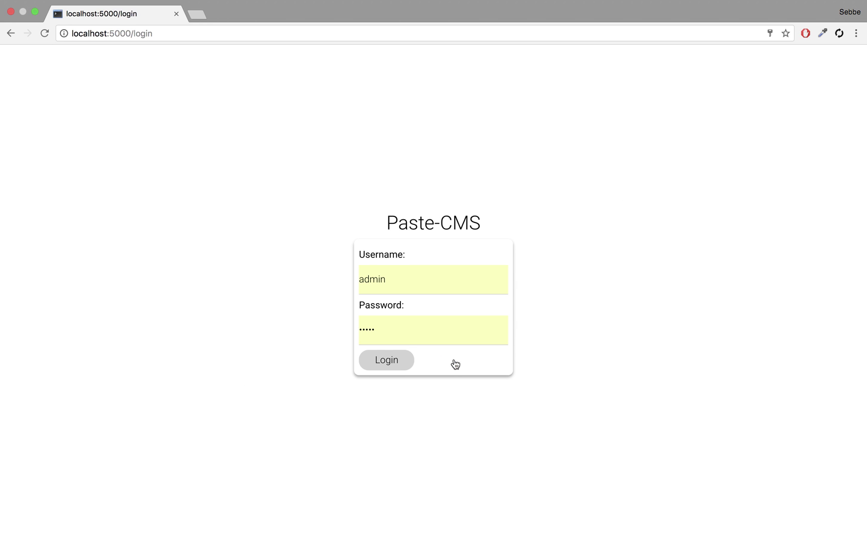
Step: Log in as 'admin' with the account password to open the Administration panel
click(414, 287)
double_click(414, 287)
text(adm)
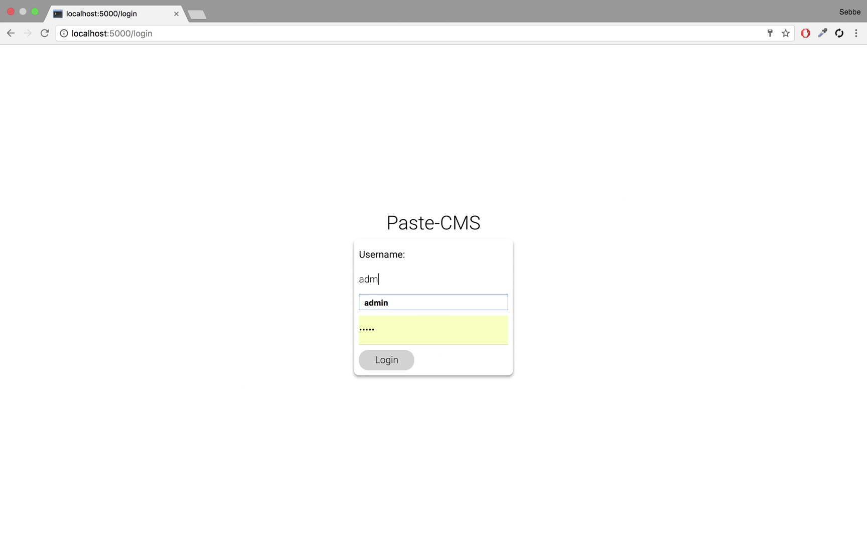
text(in)
key(Tab)
text(admin)
click(380, 370)
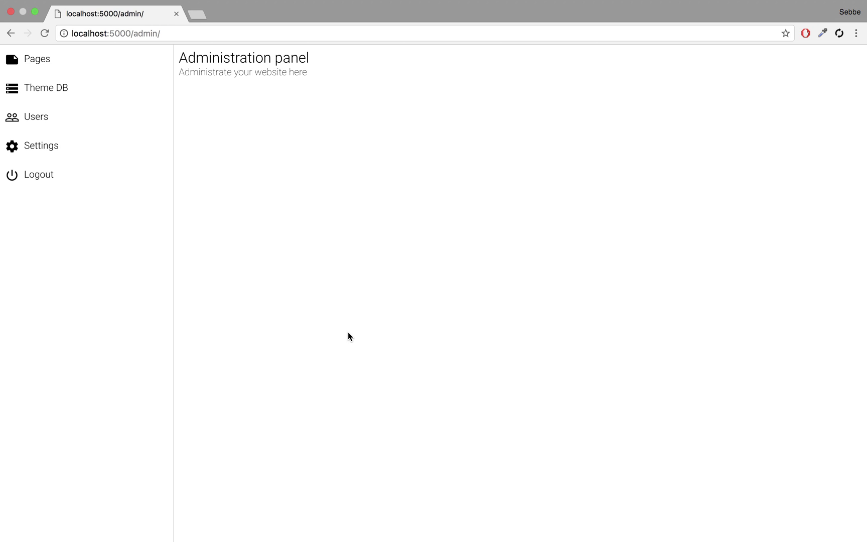
key(super+Tab)
key(super+Tab)
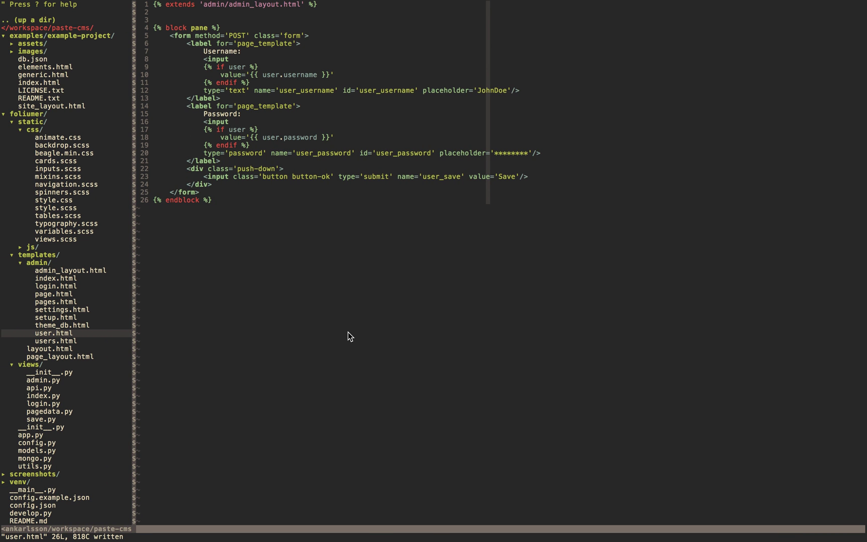
scroll(79, 203, down, 6)
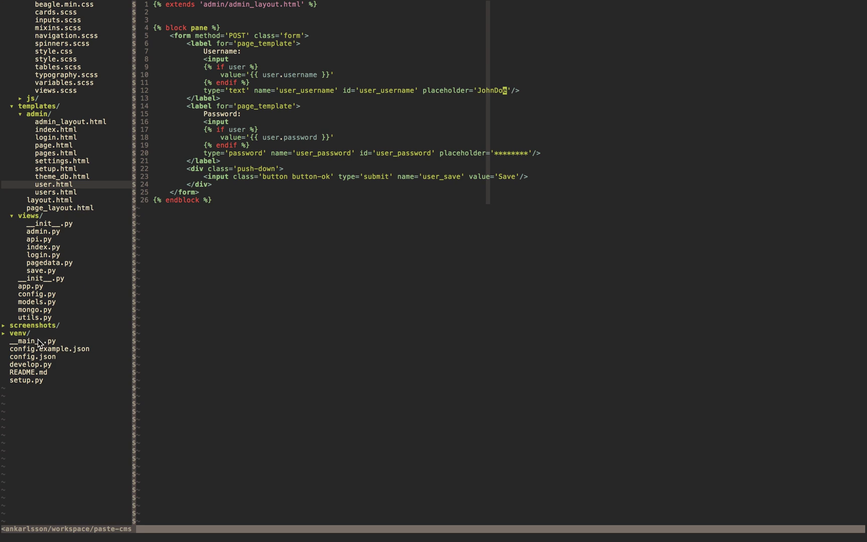
double_click(42, 357)
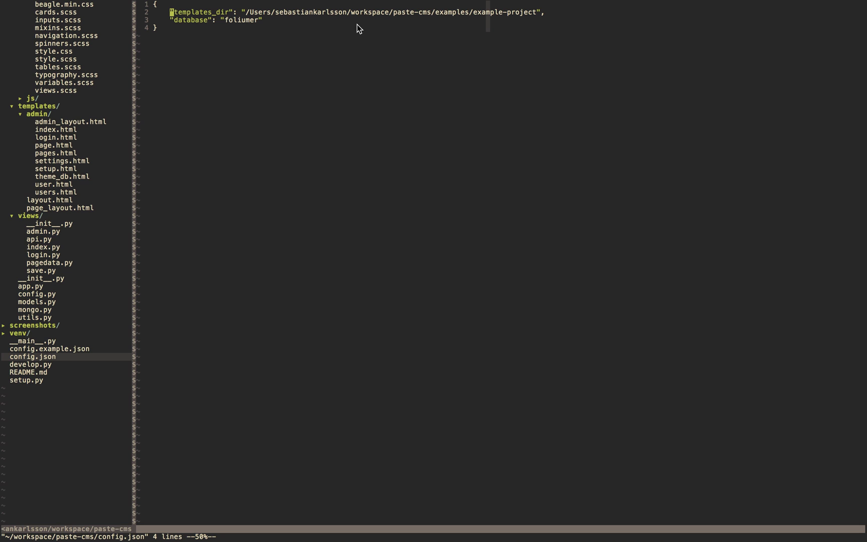
drag(535, 12, 251, 14)
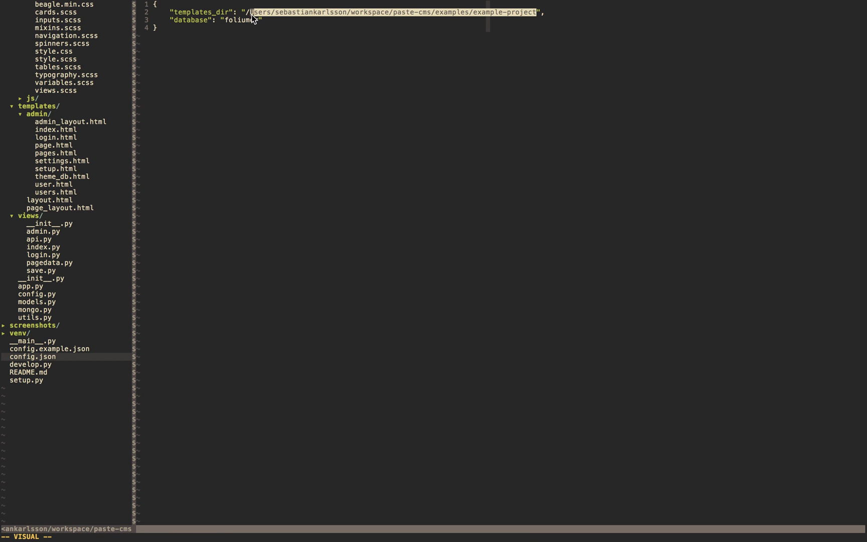
click(227, 37)
double_click(233, 20)
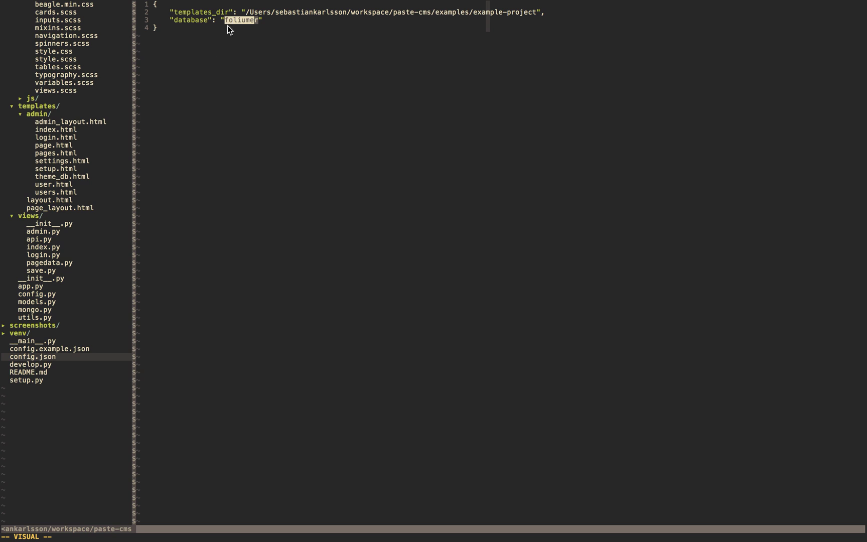
scroll(94, 130, up, 6)
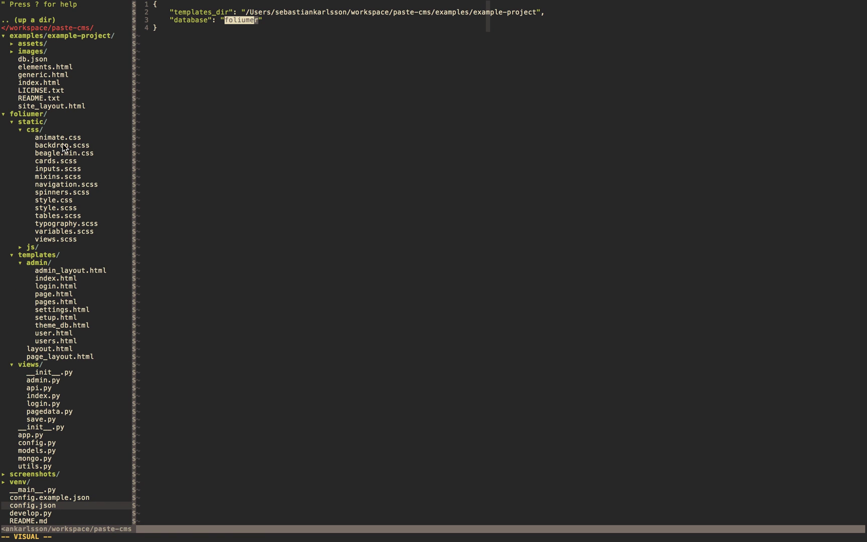
double_click(47, 37)
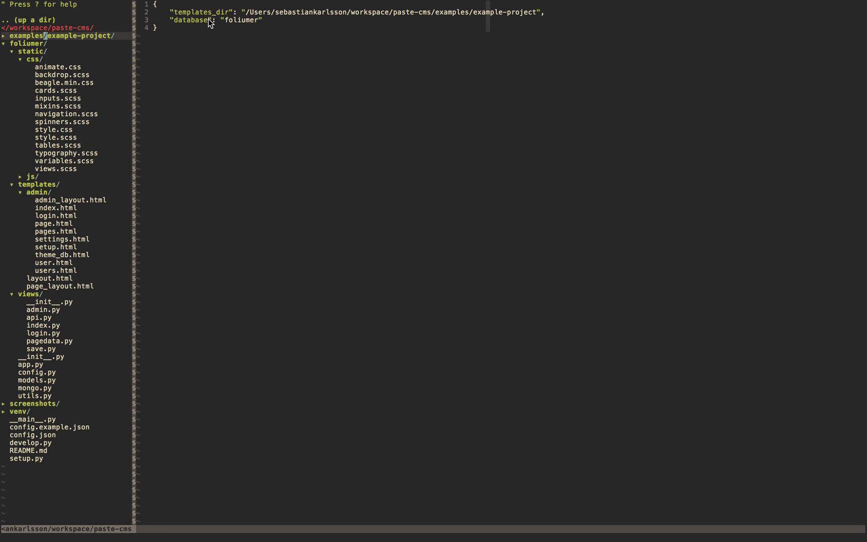
click(5, 37)
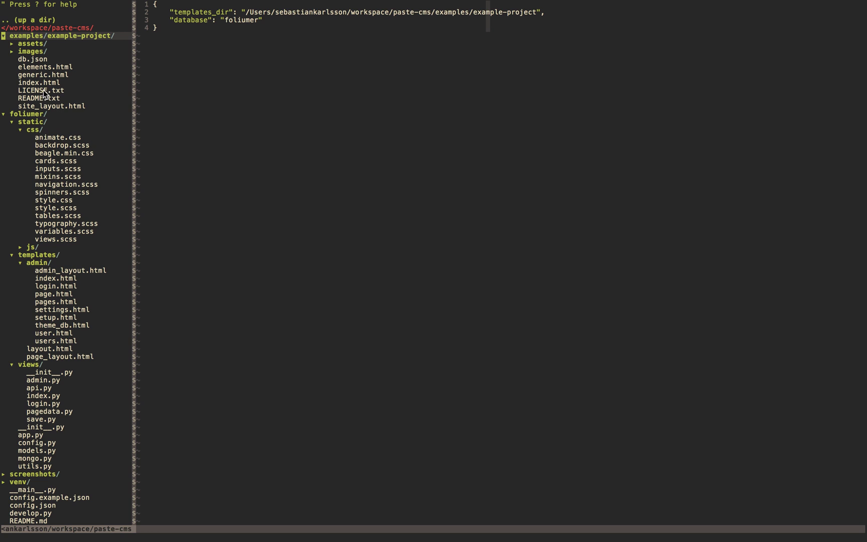
double_click(47, 106)
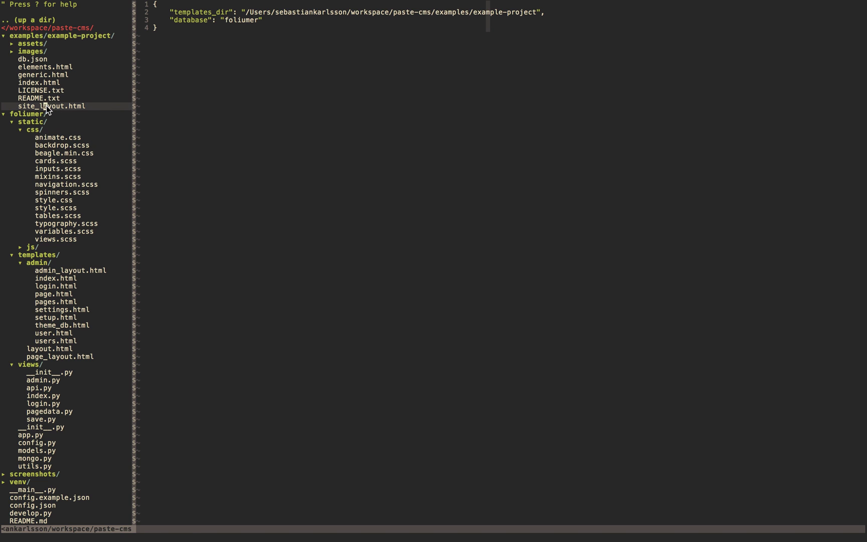
scroll(228, 140, down, 3)
scroll(228, 141, up, 3)
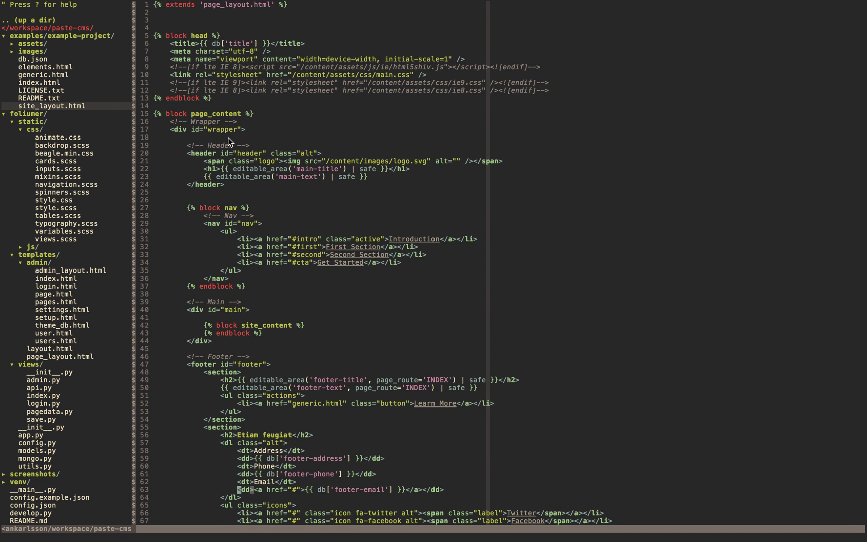
click(46, 83)
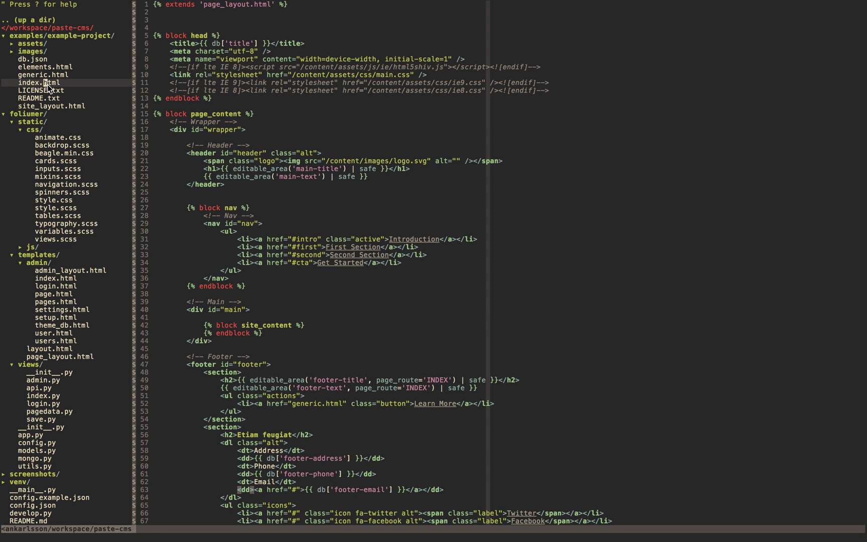
double_click(48, 83)
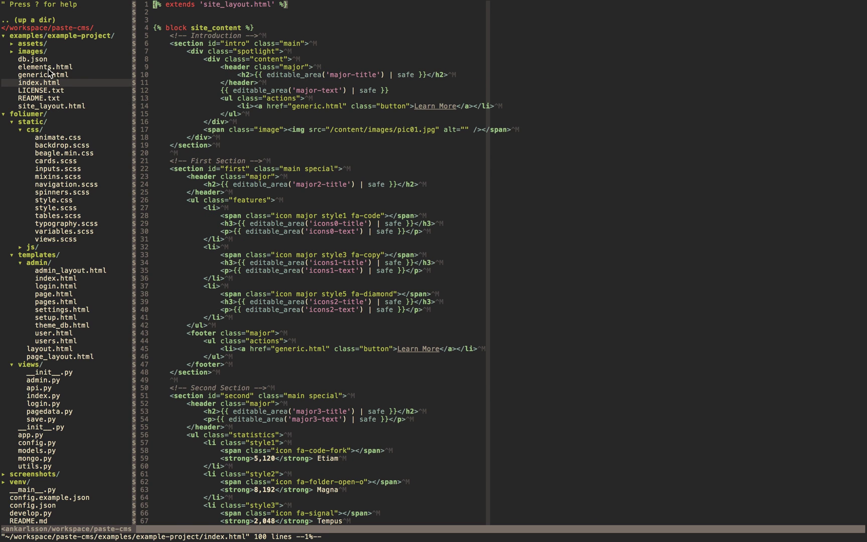
double_click(45, 74)
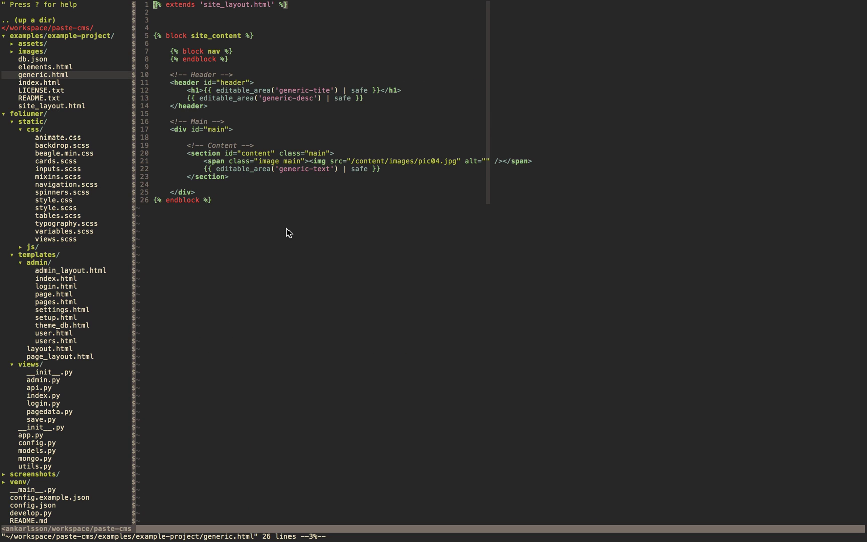
key(super+Tab)
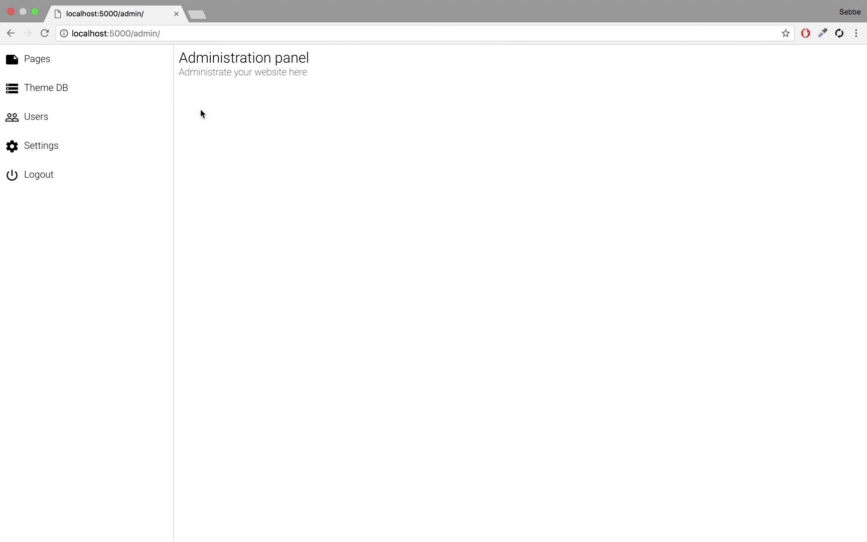
Step: Add a new page under Pages with route INDEX and template index.html, then save it
click(46, 70)
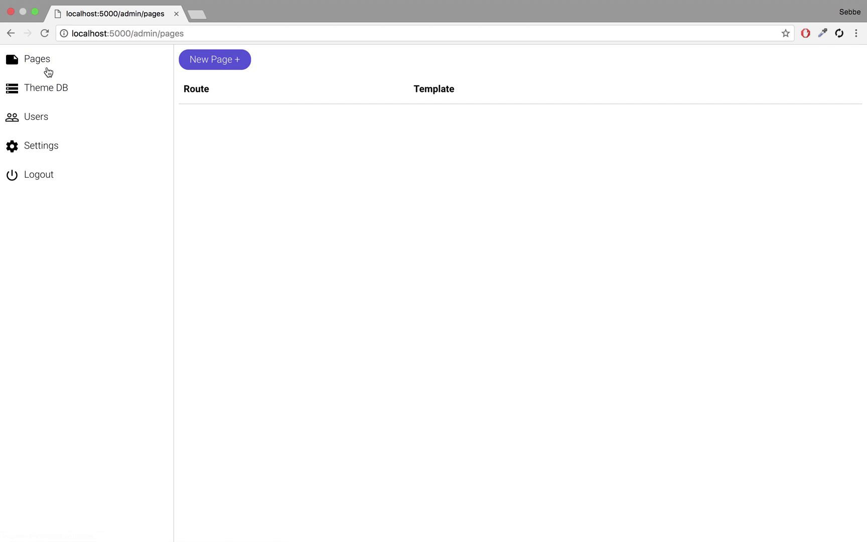
click(232, 63)
click(240, 89)
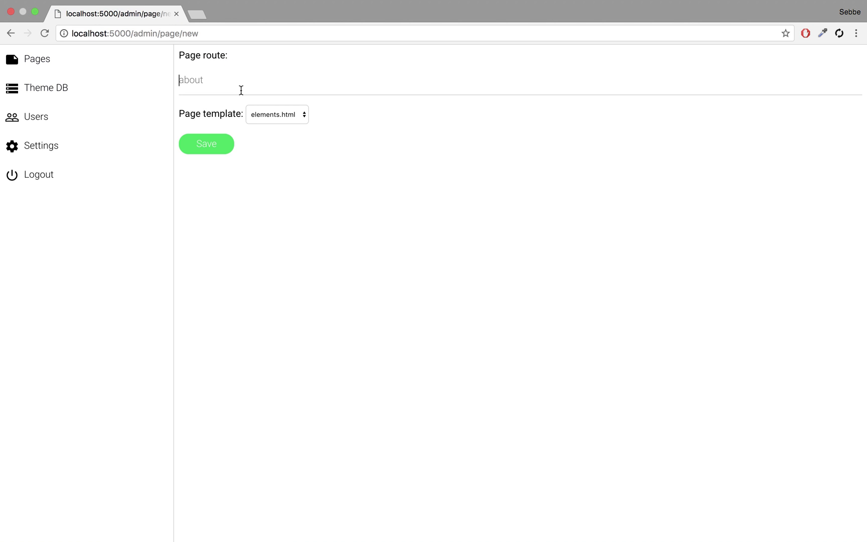
text(INDEX)
click(246, 104)
click(271, 114)
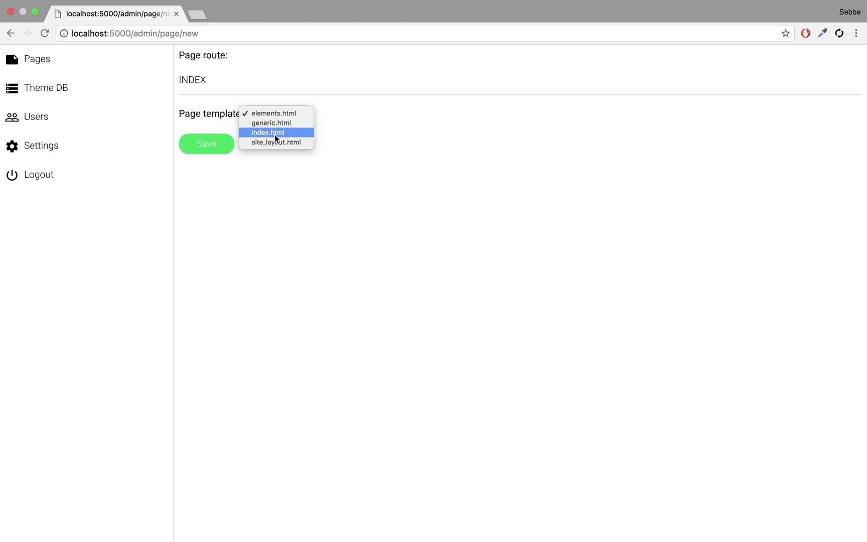
click(272, 135)
key(super+Tab)
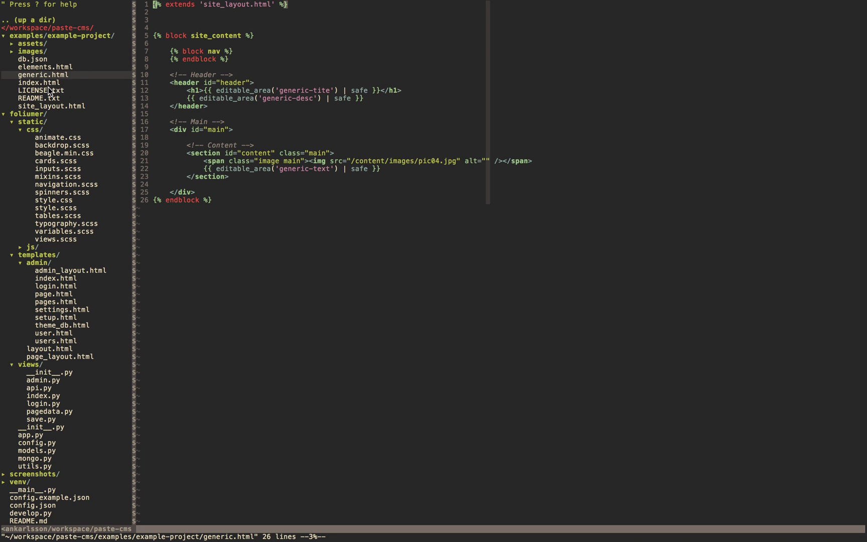
key(super+Tab)
click(218, 142)
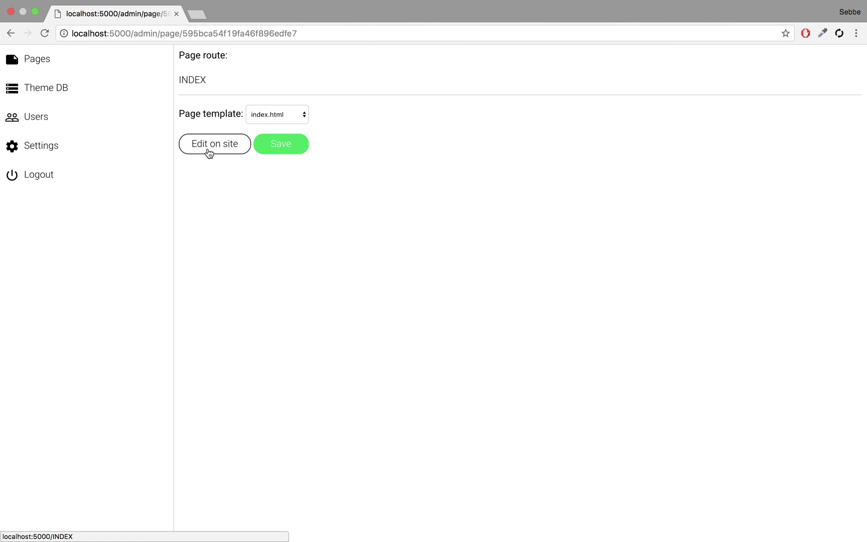
Step: Set the hero heading to 'The frontpage' and the subtitle to 'Welcome to my website'
click(209, 155)
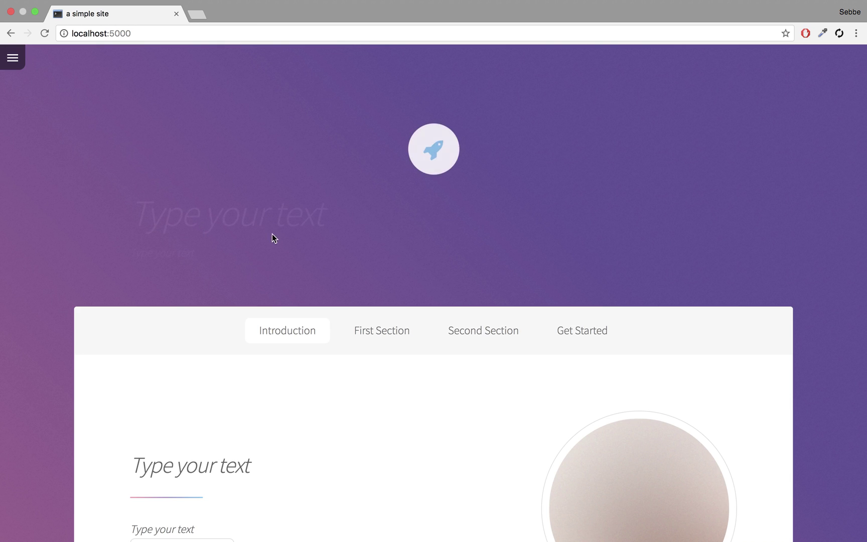
scroll(273, 239, up, 1)
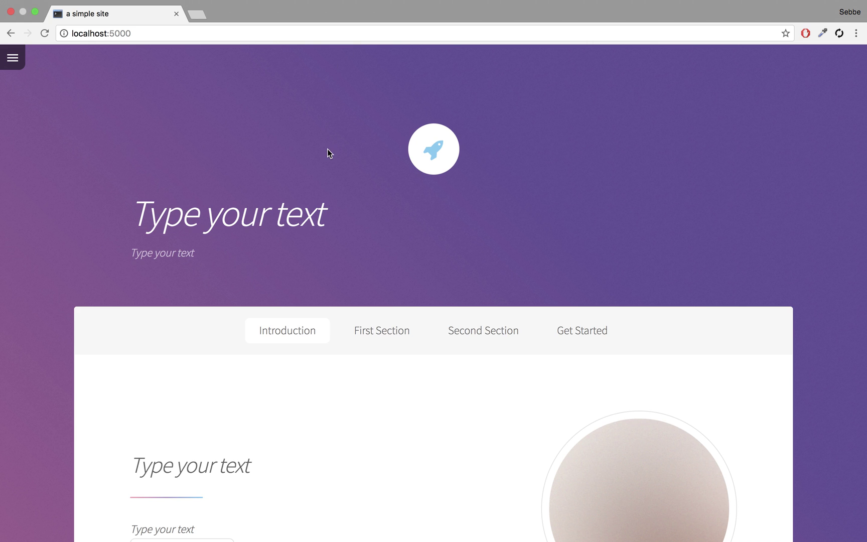
scroll(329, 150, down, 3)
click(301, 139)
text(The)
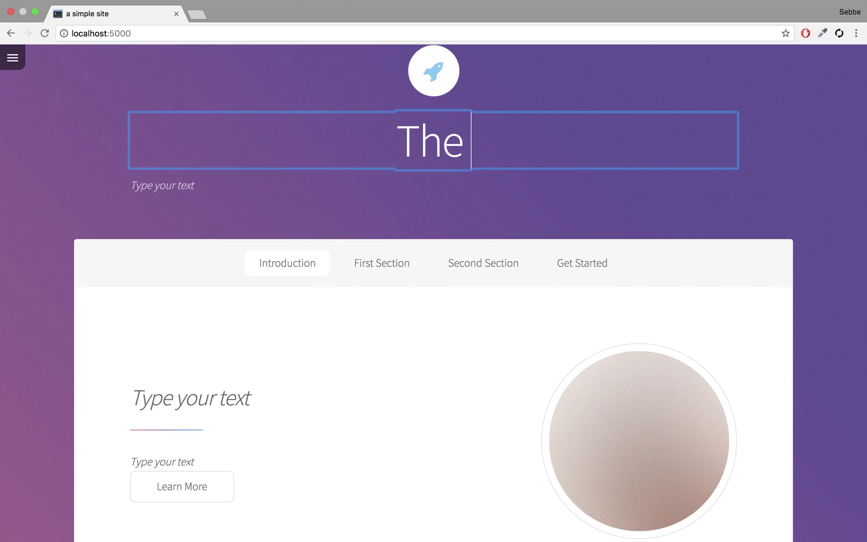
text( frontpage)
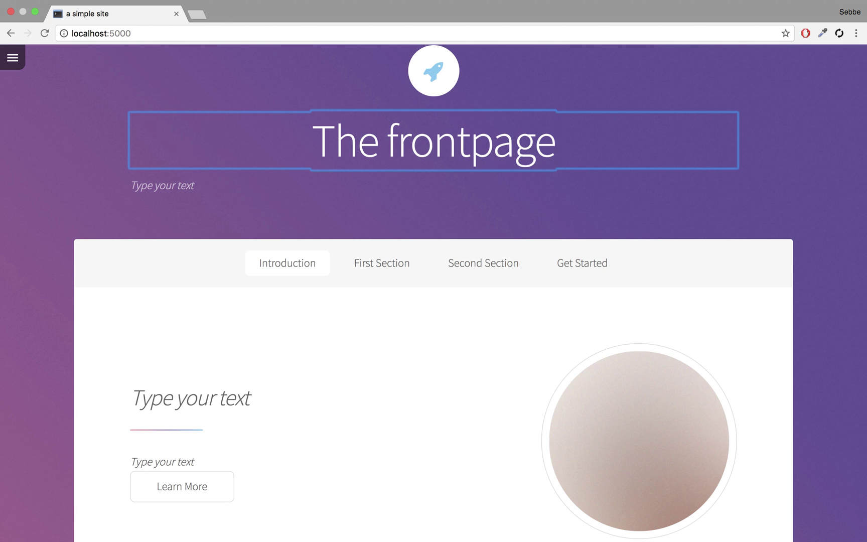
click(169, 187)
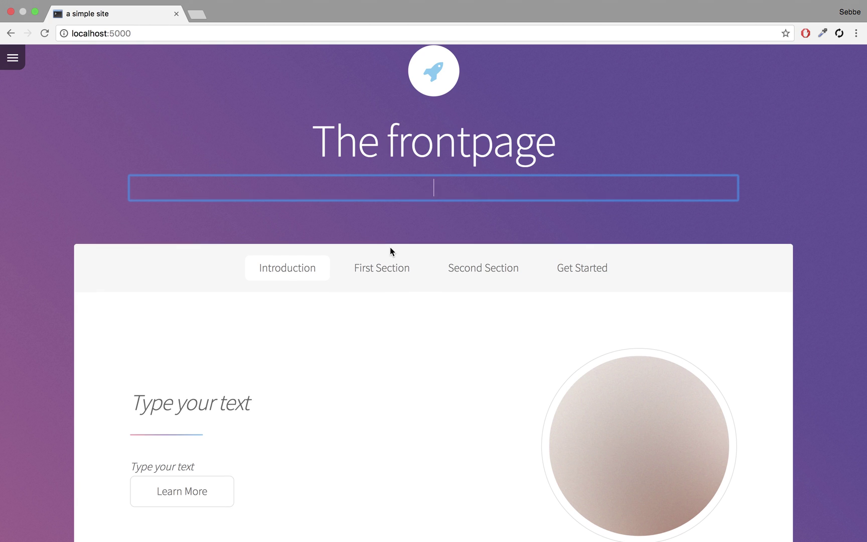
text(Welcome to my .)
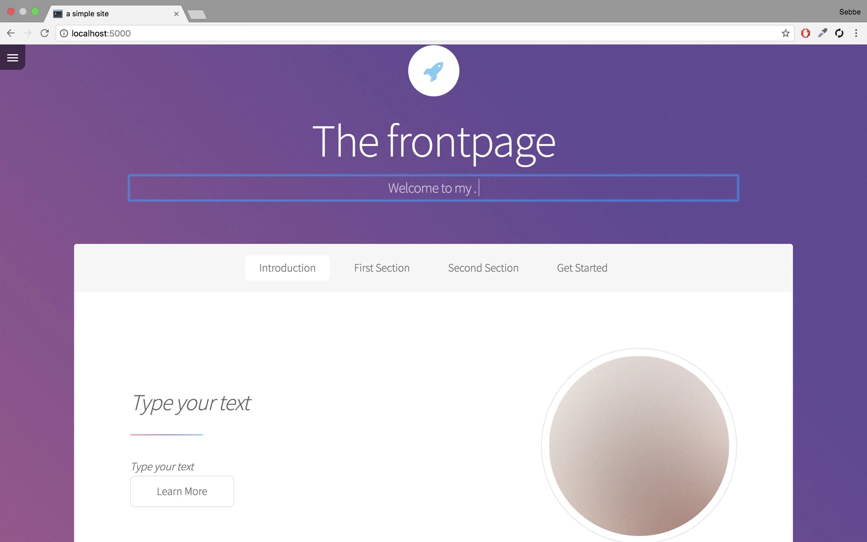
key(BackSpace)
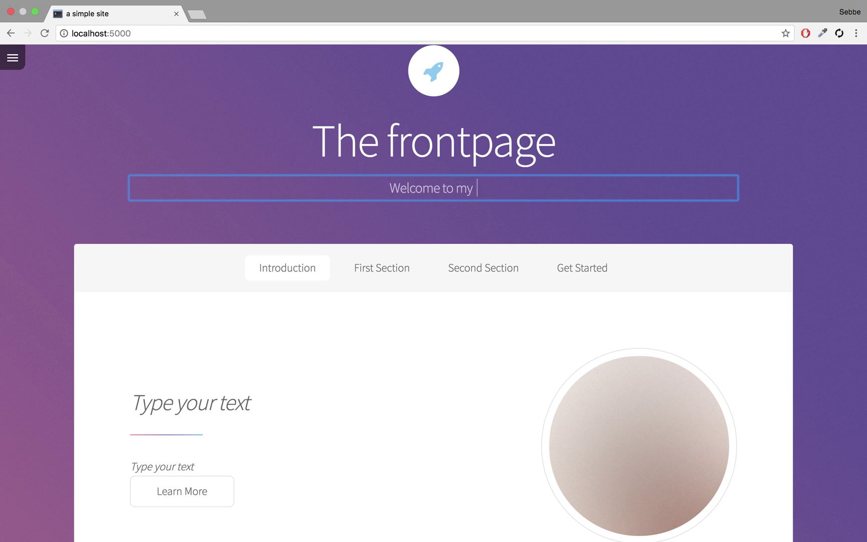
text(website)
click(415, 327)
Step: Set the footer heading to 'This is the footer' and its text to 'hello world'
scroll(415, 328, down, 6)
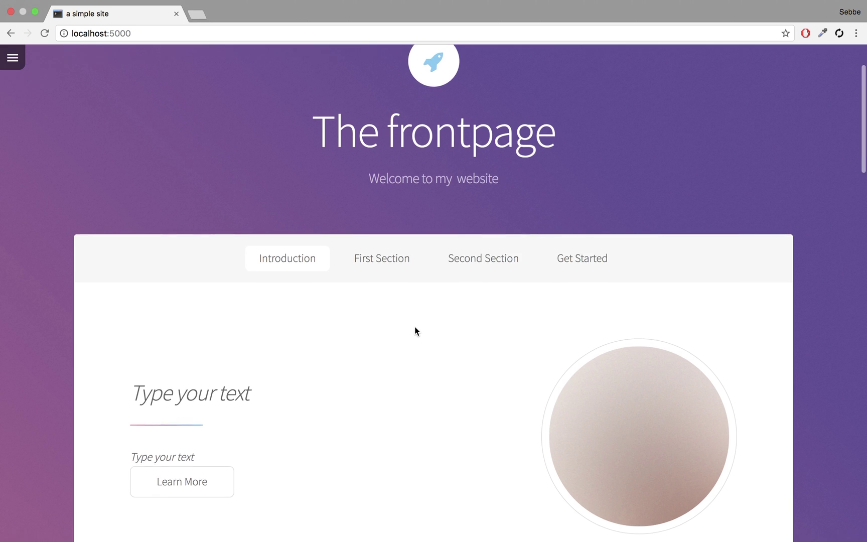
scroll(210, 245, down, 20)
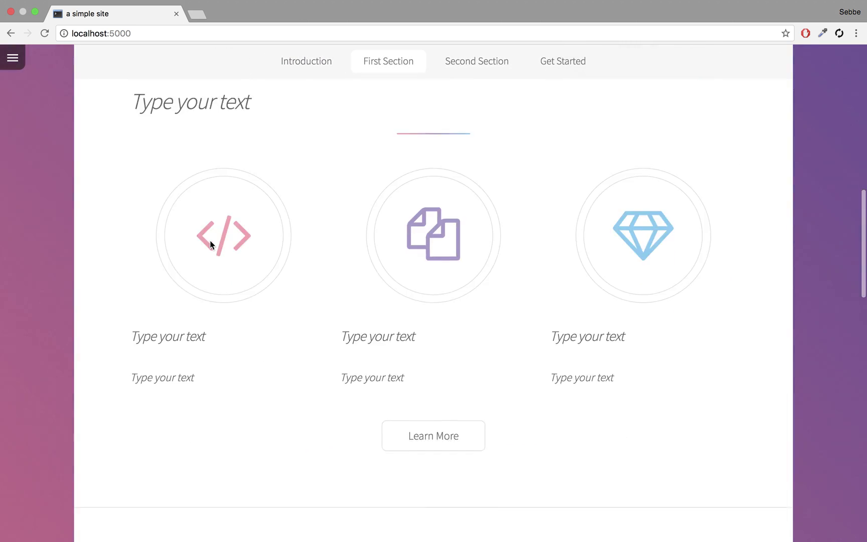
scroll(210, 245, down, 7)
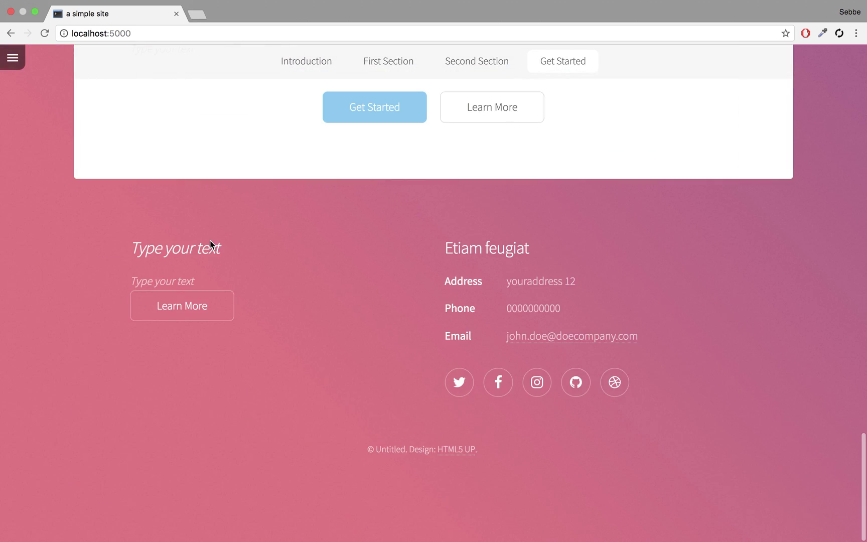
click(176, 245)
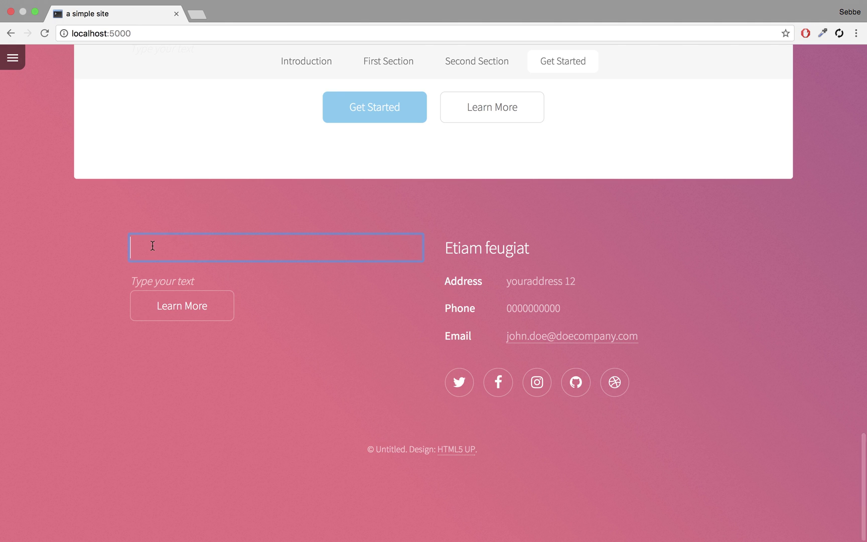
text(This is the footer)
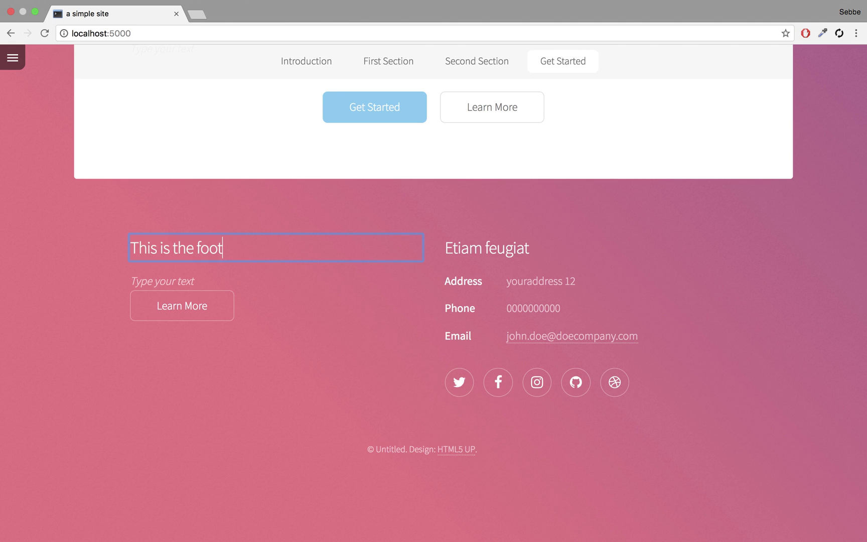
click(153, 285)
text(hello world)
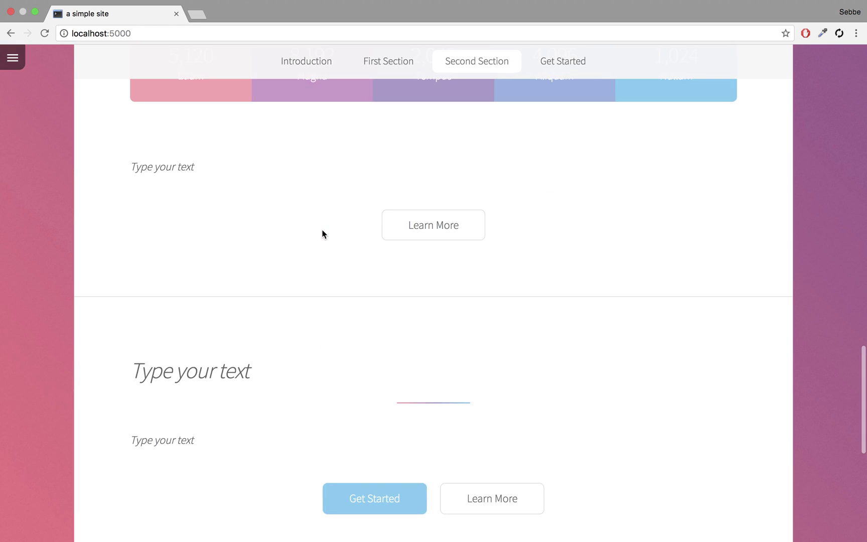
Step: Set the introduction heading to 'Frontpage'
scroll(323, 233, up, 20)
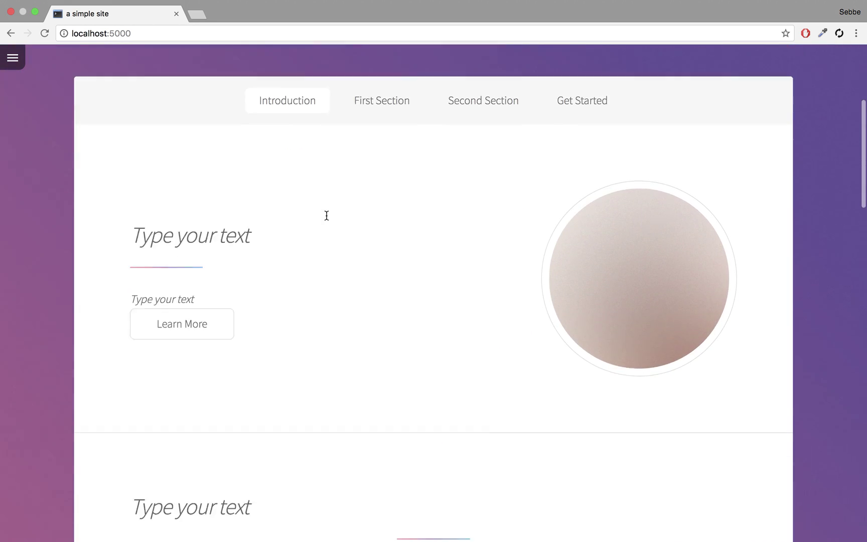
scroll(326, 216, down, 6)
scroll(326, 216, up, 7)
click(228, 269)
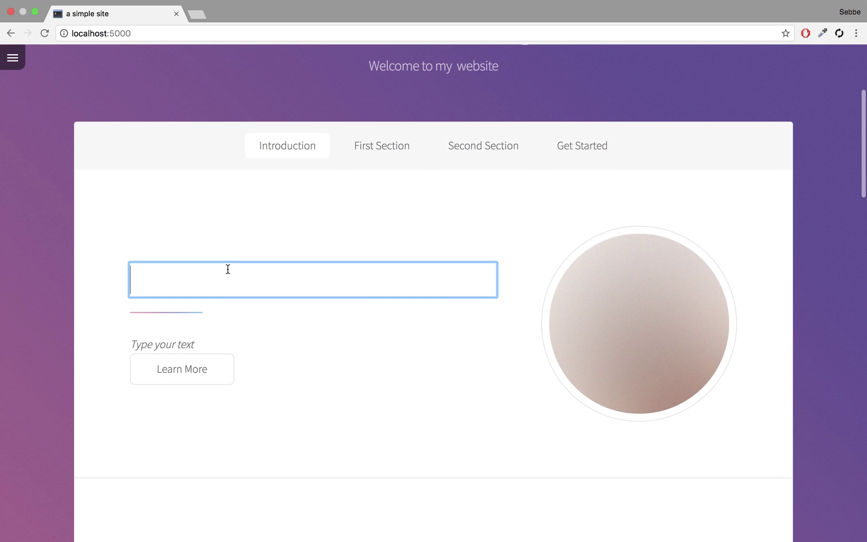
text(Frontpage)
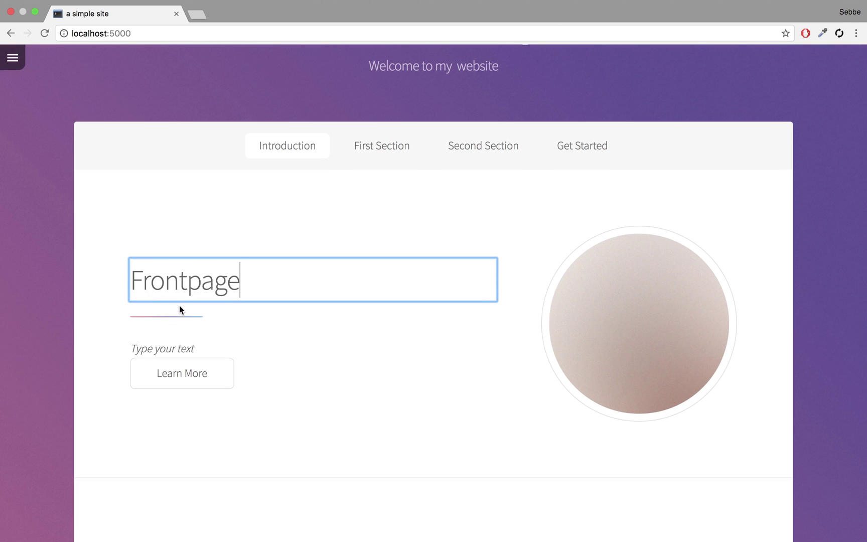
click(165, 341)
scroll(308, 266, down, 5)
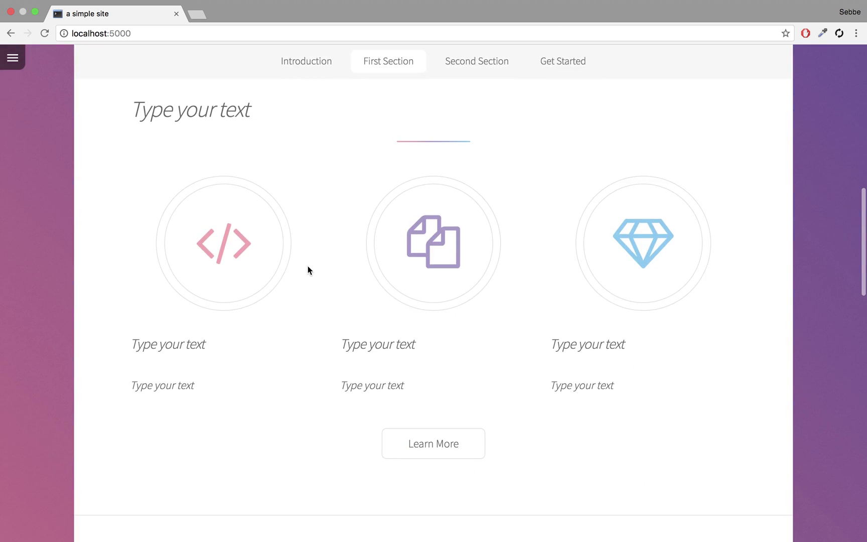
Step: Reload the homepage to confirm the edited texts persisted
click(13, 58)
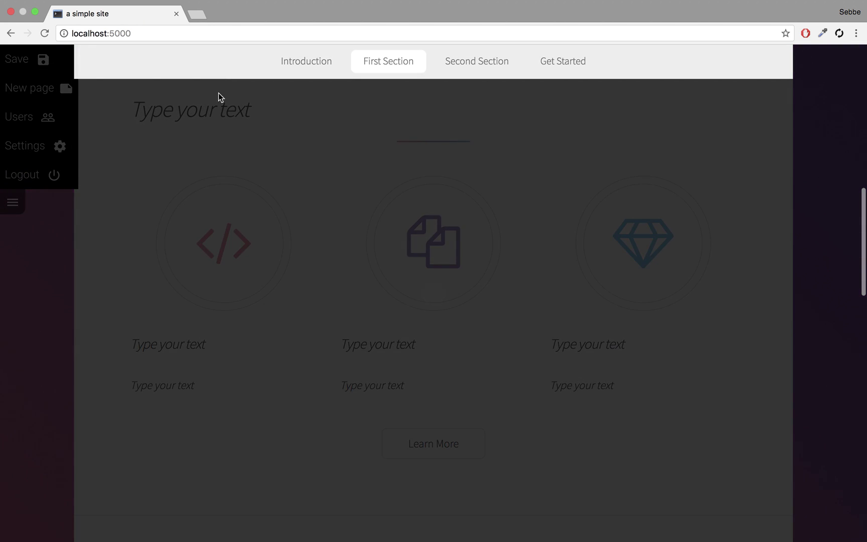
scroll(220, 219, up, 10)
click(201, 32)
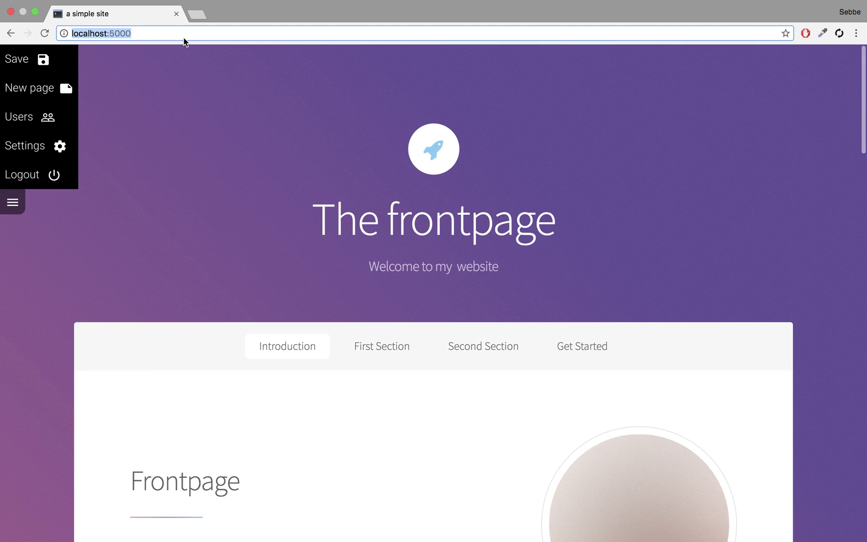
key(Return)
scroll(251, 157, down, 2)
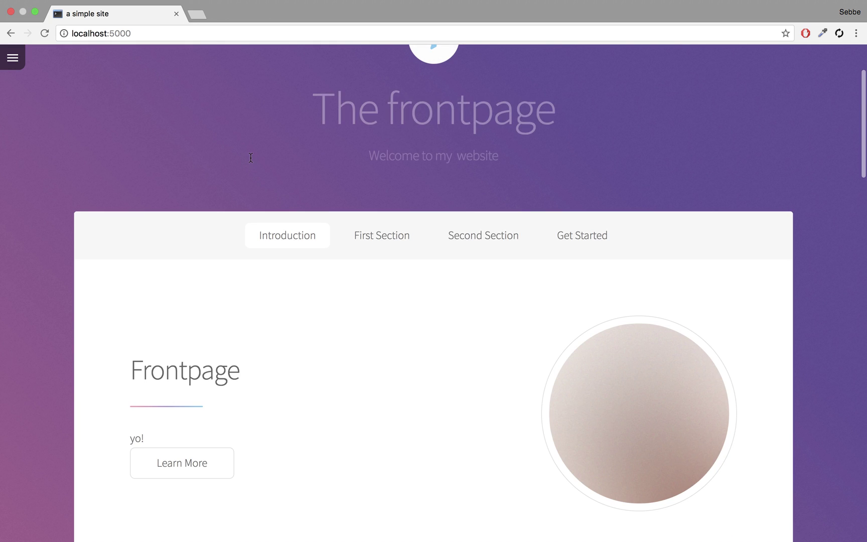
Step: Log out of the site editor and check the 'The frontpage' and 'Frontpage' headings
click(11, 57)
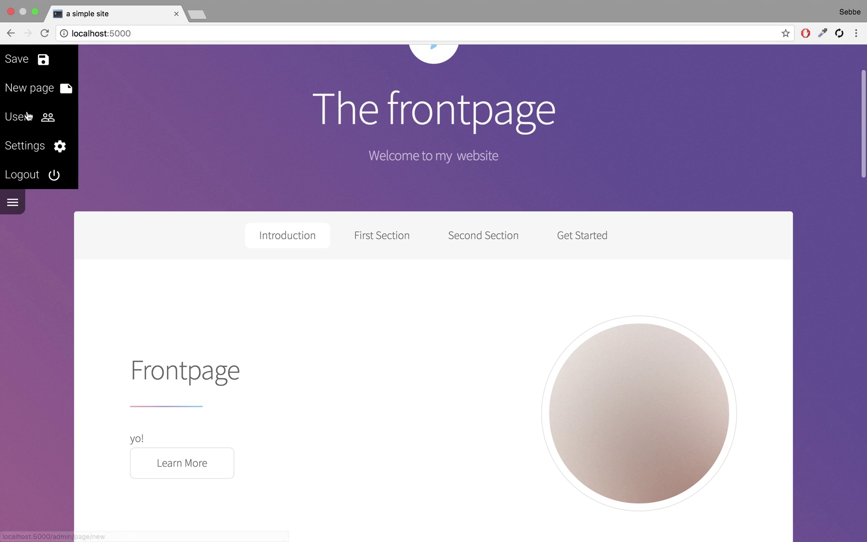
click(26, 174)
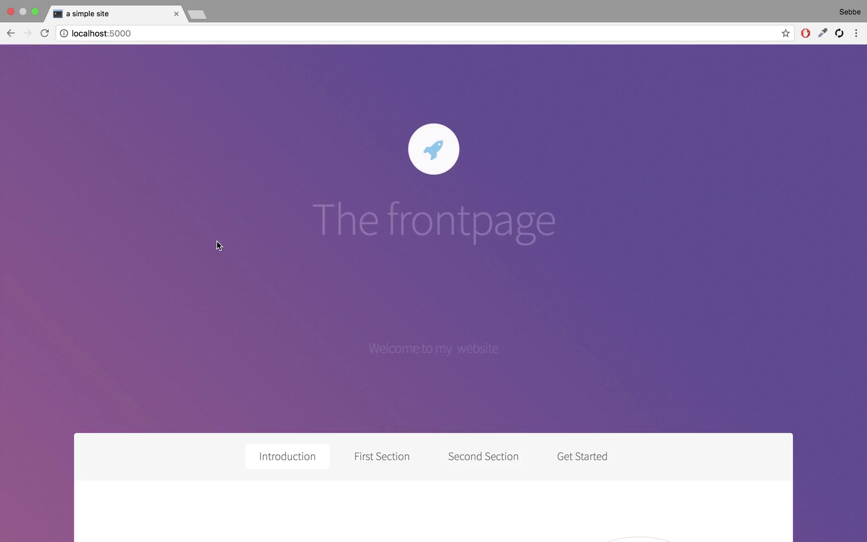
scroll(216, 243, down, 5)
drag(333, 220, 468, 232)
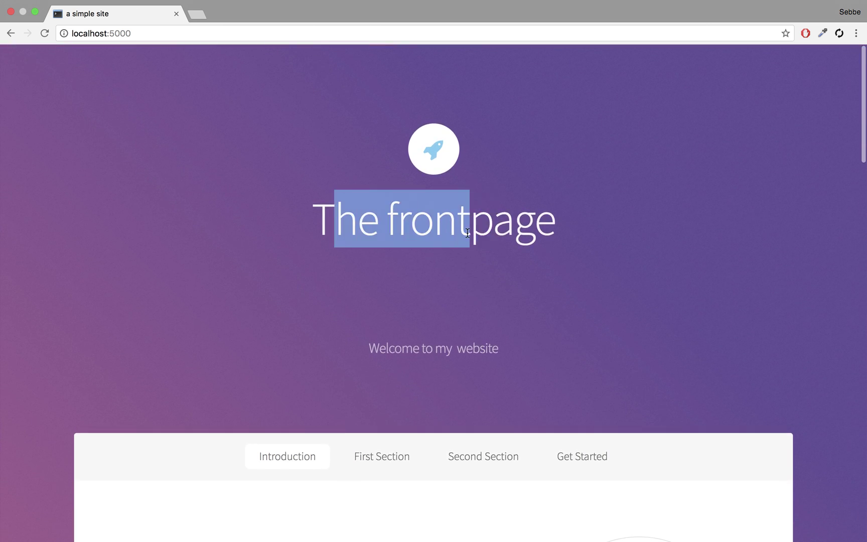
triple_click(467, 232)
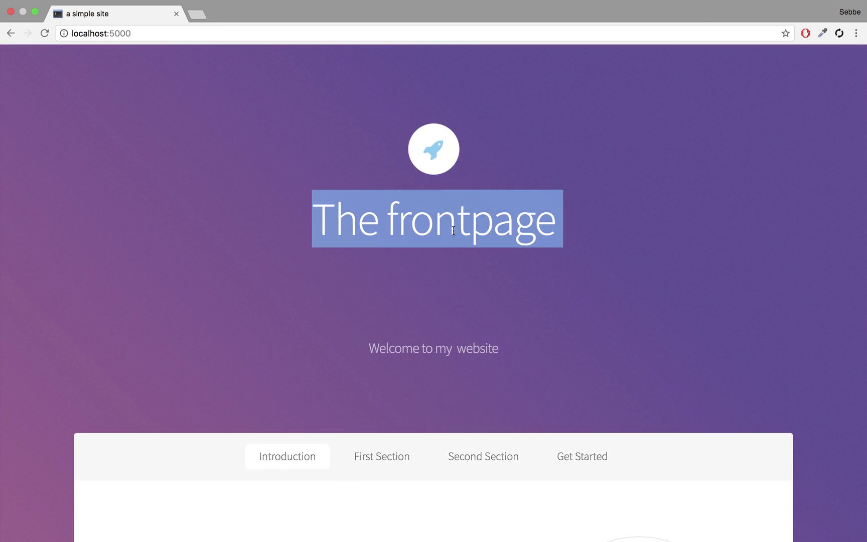
click(387, 213)
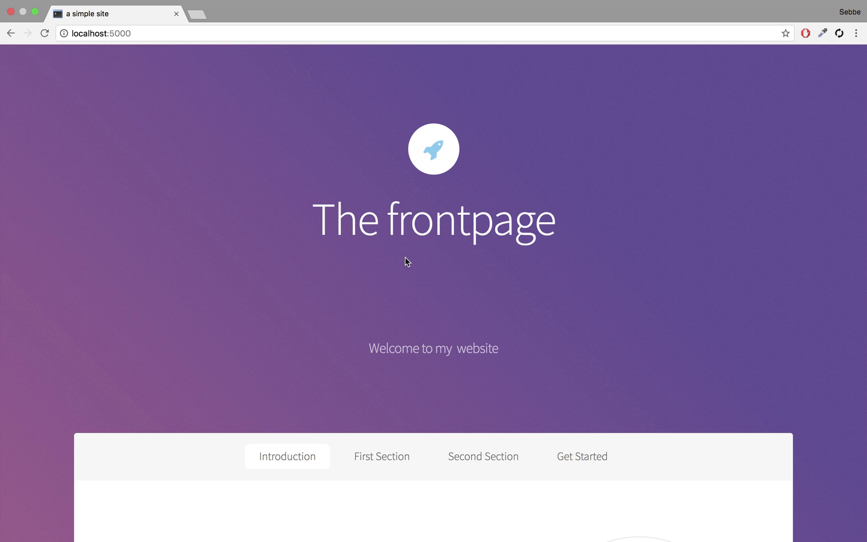
scroll(405, 260, down, 5)
double_click(183, 319)
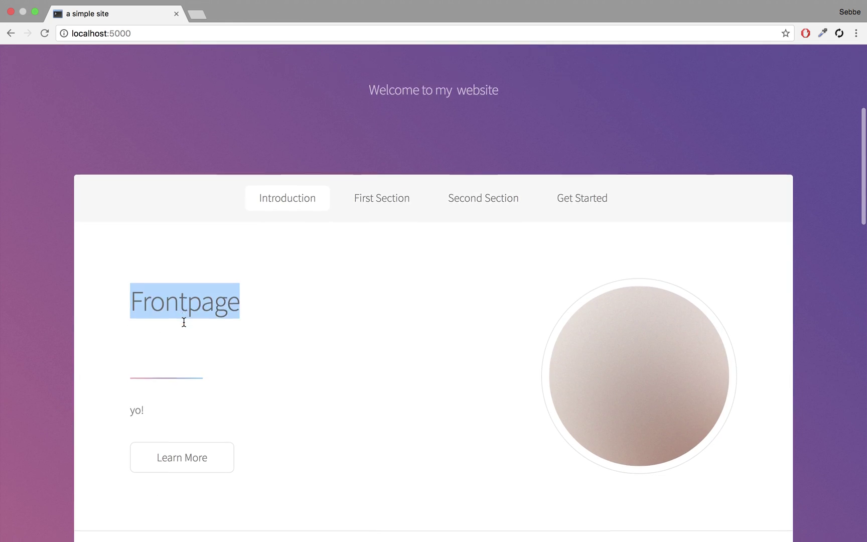
scroll(184, 321, down, 20)
scroll(223, 120, up, 20)
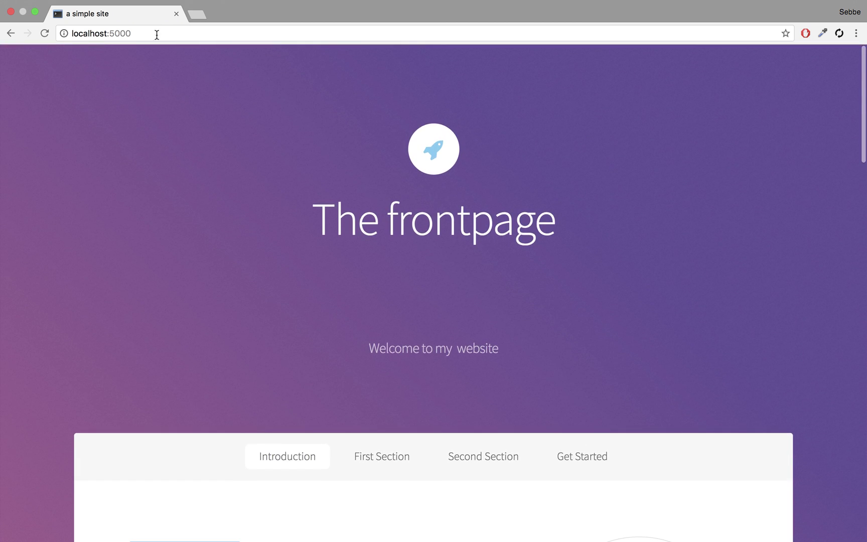
Step: Go to localhost:5000/admin and sign in to the admin
click(157, 34)
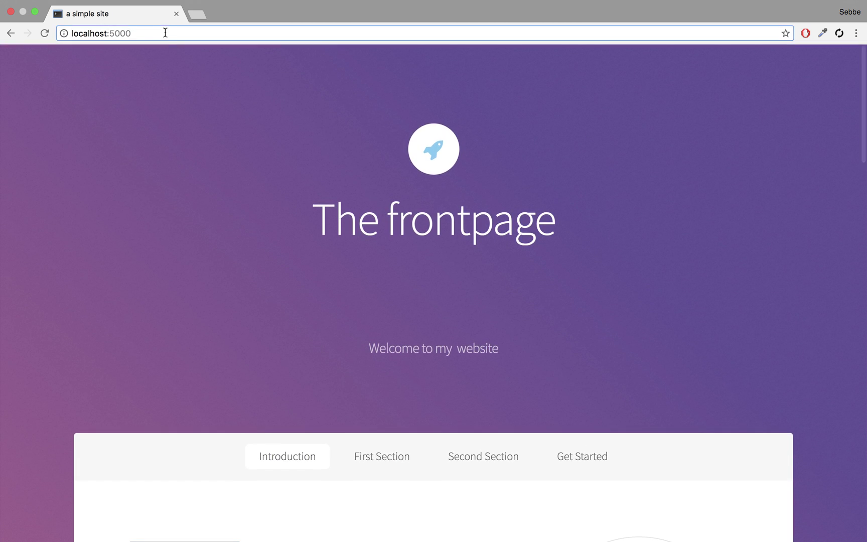
click(160, 31)
text(/admin)
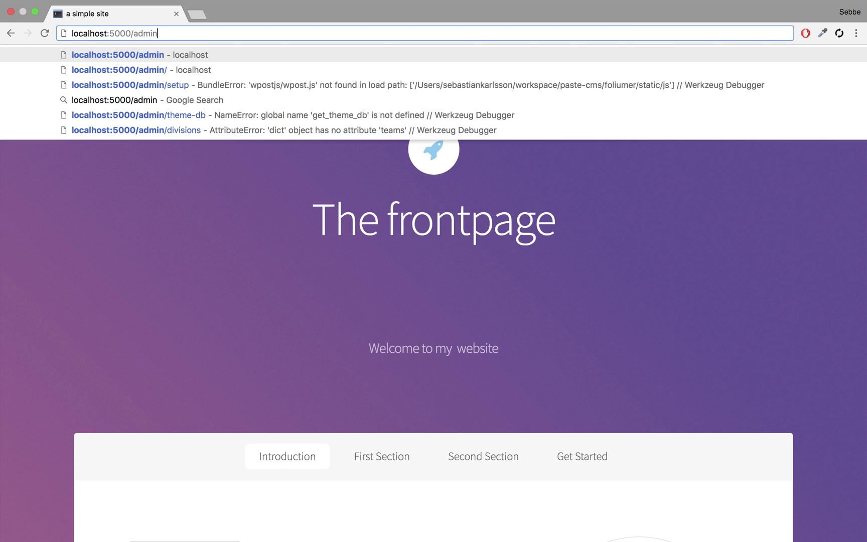
key(Return)
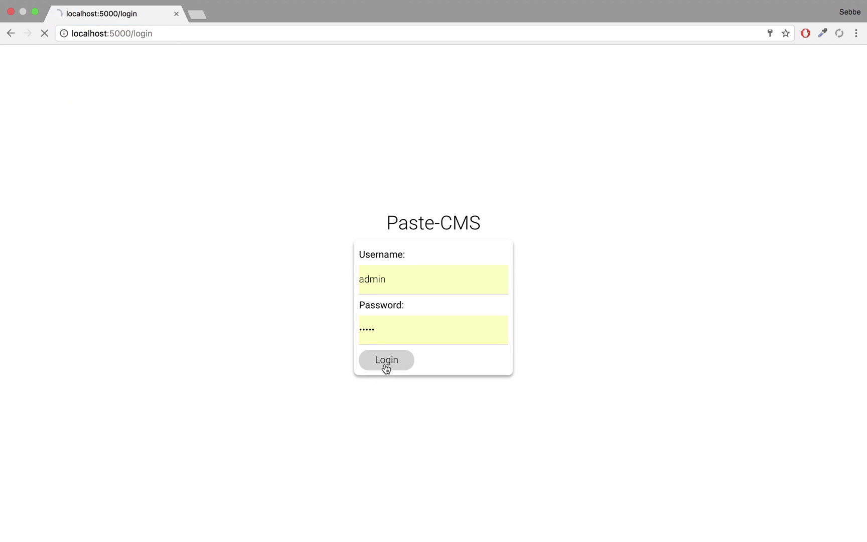
click(385, 362)
Step: Create and save a new page with route whatever using the generic.html template
click(41, 63)
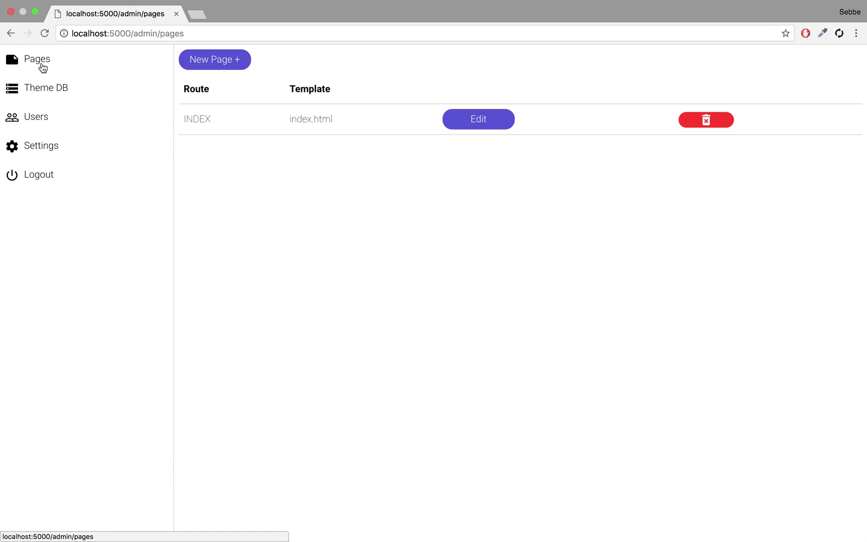
click(234, 66)
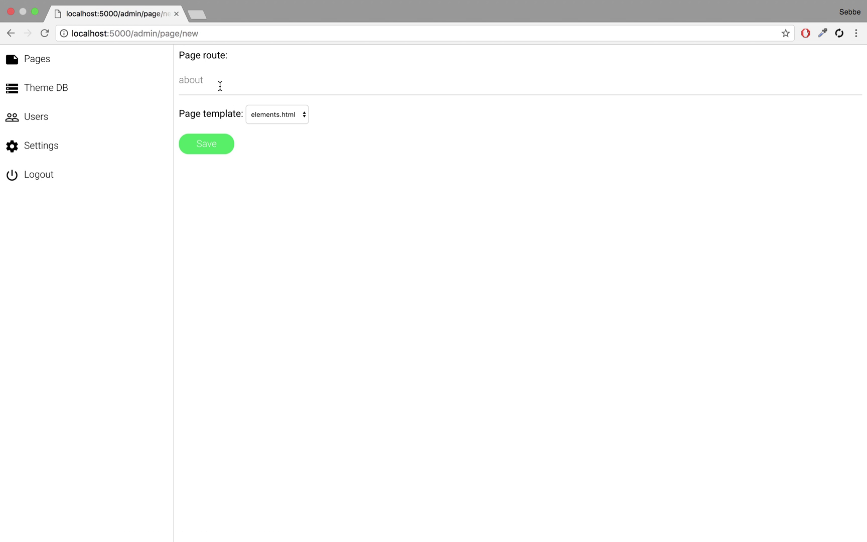
click(220, 86)
text(a)
key(BackSpace)
text(whja)
click(255, 106)
click(255, 129)
click(255, 115)
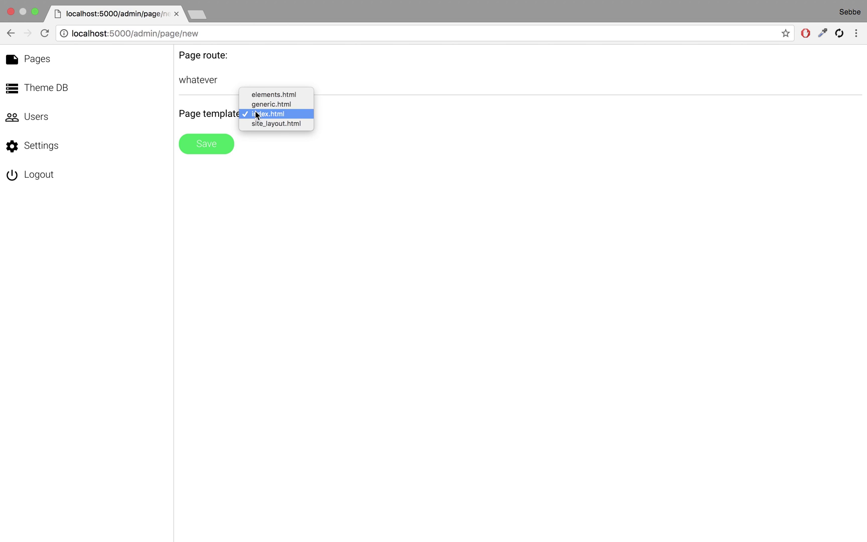
click(259, 105)
click(229, 149)
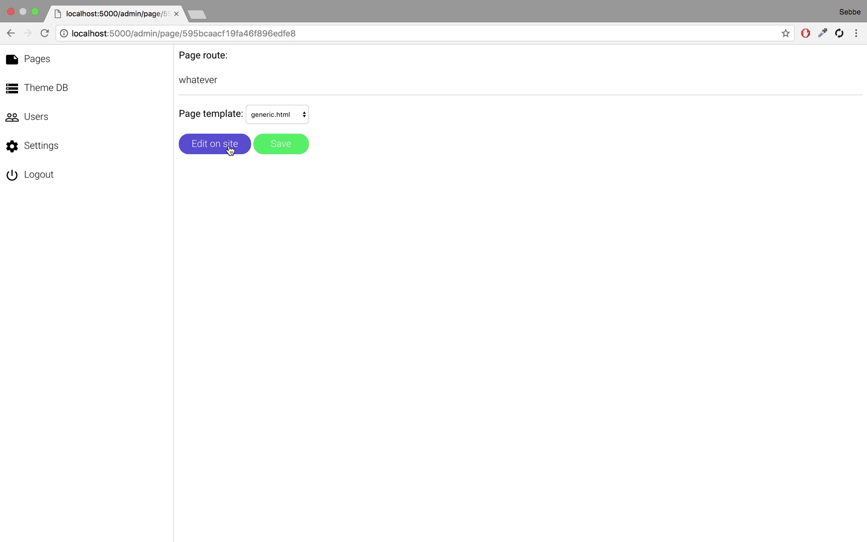
Step: Set the page title to 'Whatever dude!' and the subtitle to 'hello world'
click(221, 151)
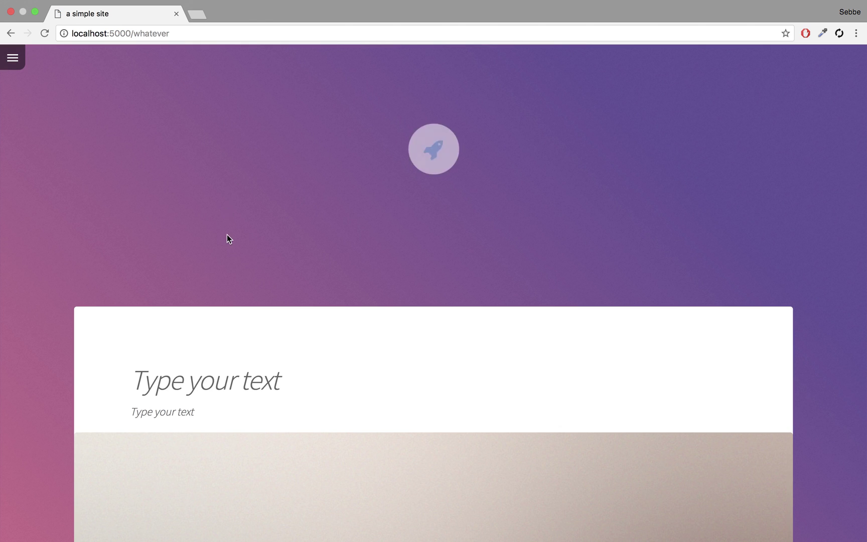
scroll(227, 234, down, 7)
scroll(227, 234, up, 5)
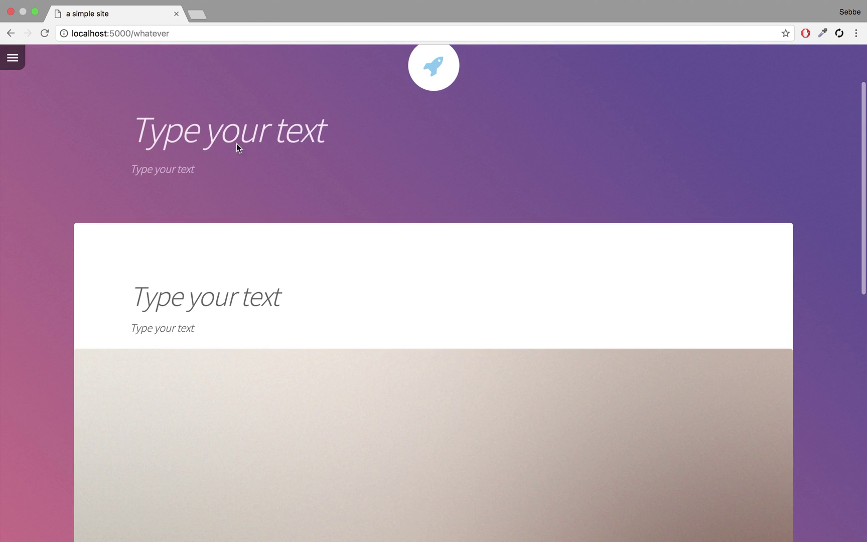
click(237, 144)
text(Whatever du)
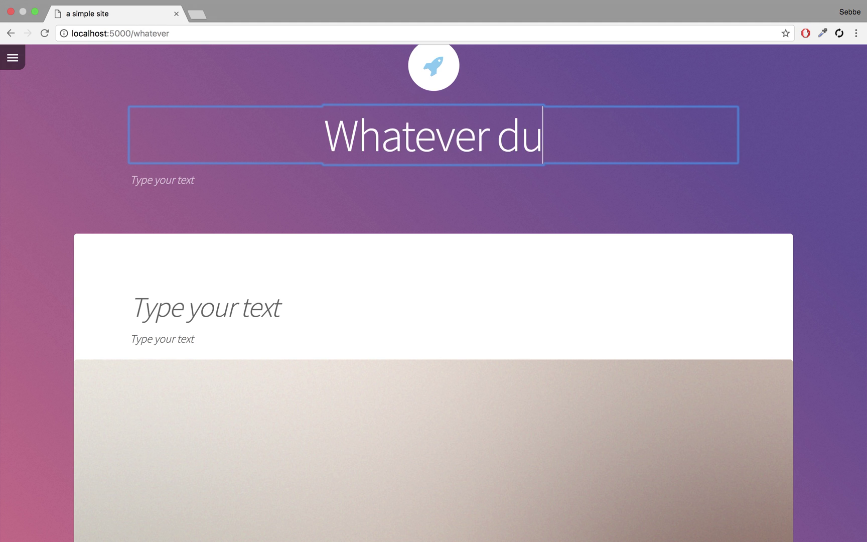
text(de!)
click(178, 184)
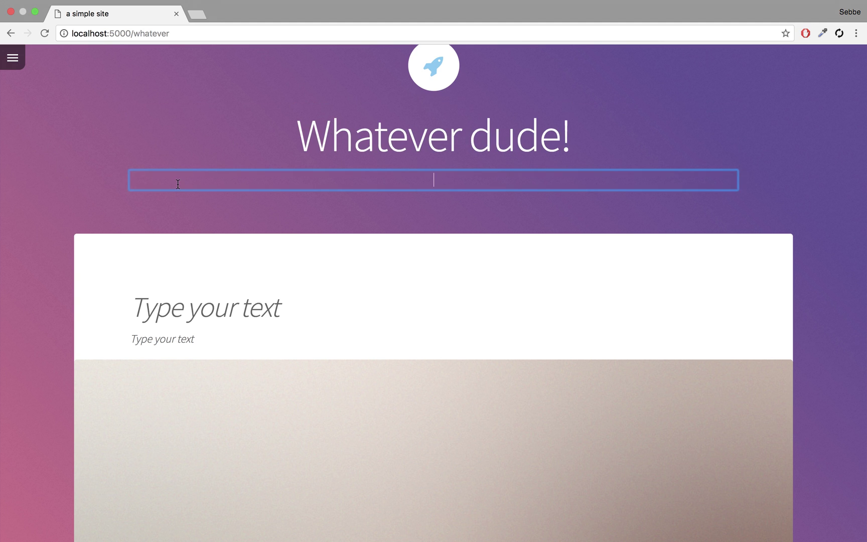
text(hello world)
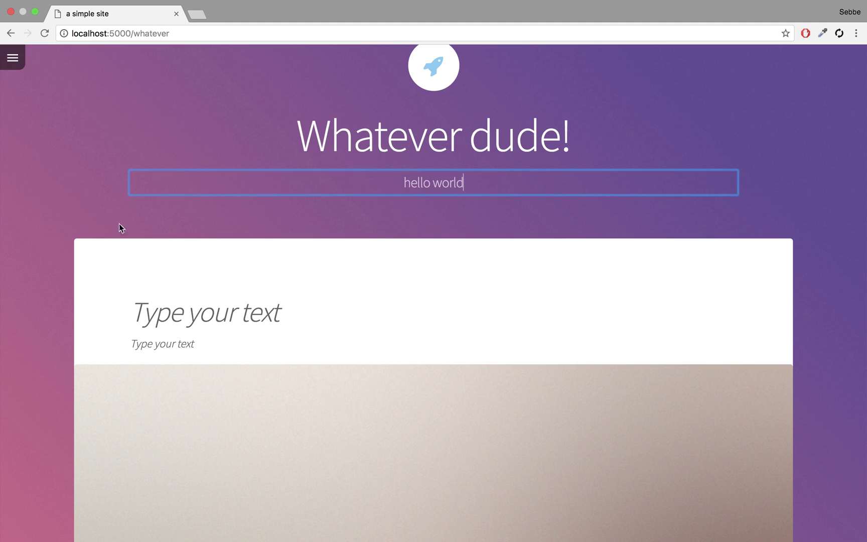
Step: Set the heading 'This page is meaningful', its text 'hello', and '123' below the image
click(205, 312)
text(This pag)
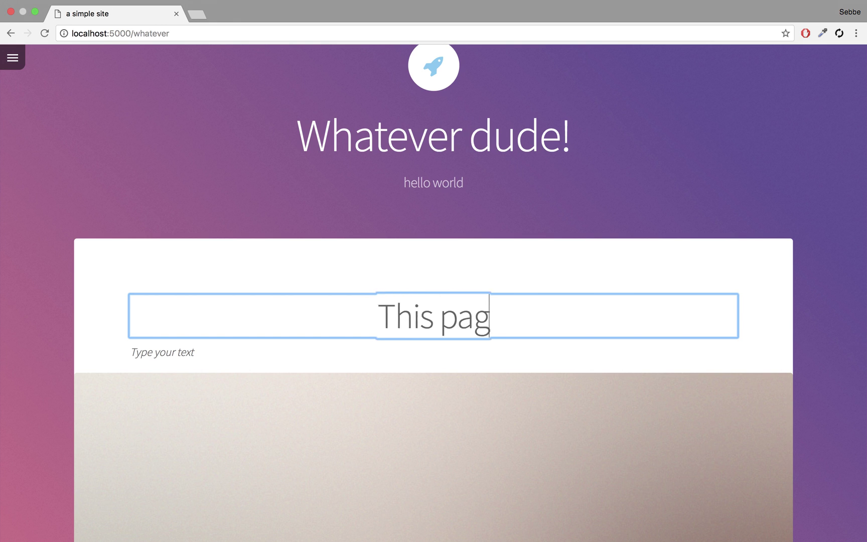
text(e is meaningful)
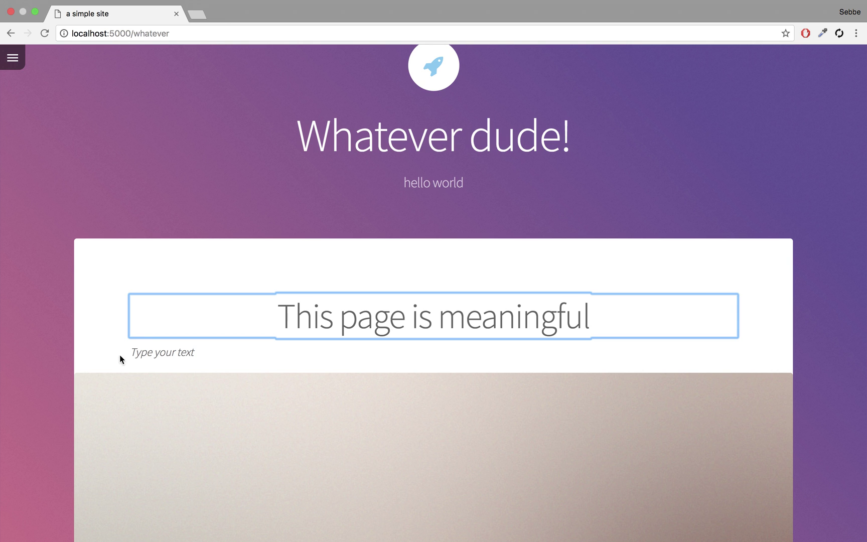
click(163, 353)
text(hello)
click(279, 478)
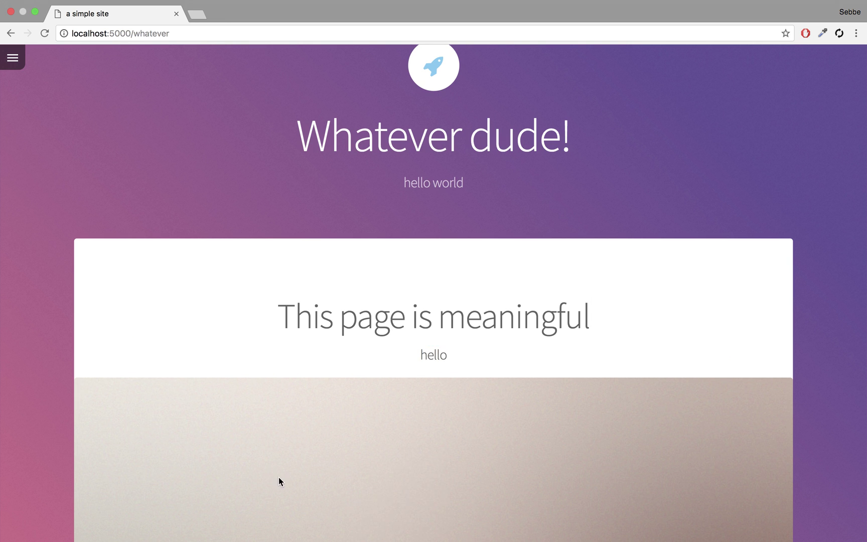
scroll(279, 477, down, 10)
click(170, 192)
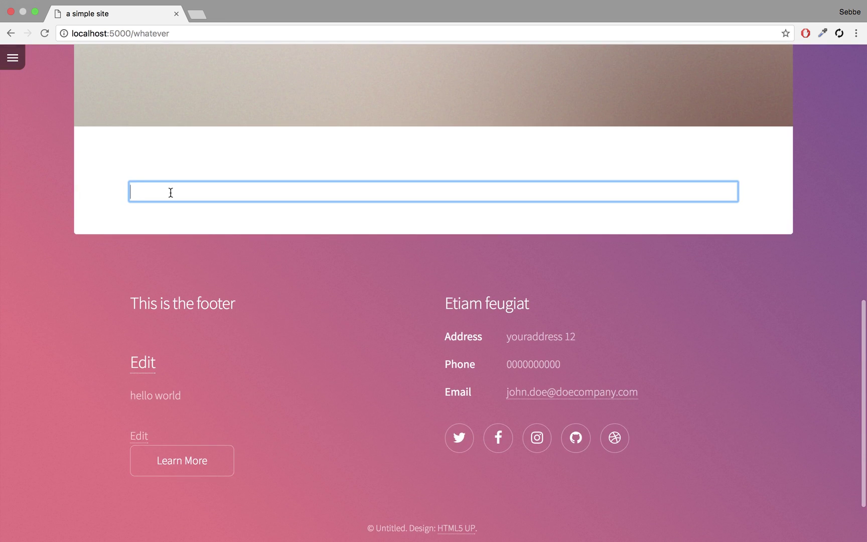
text(123)
Step: Save the page edits from the editing menu and reload to verify them
click(15, 59)
click(44, 60)
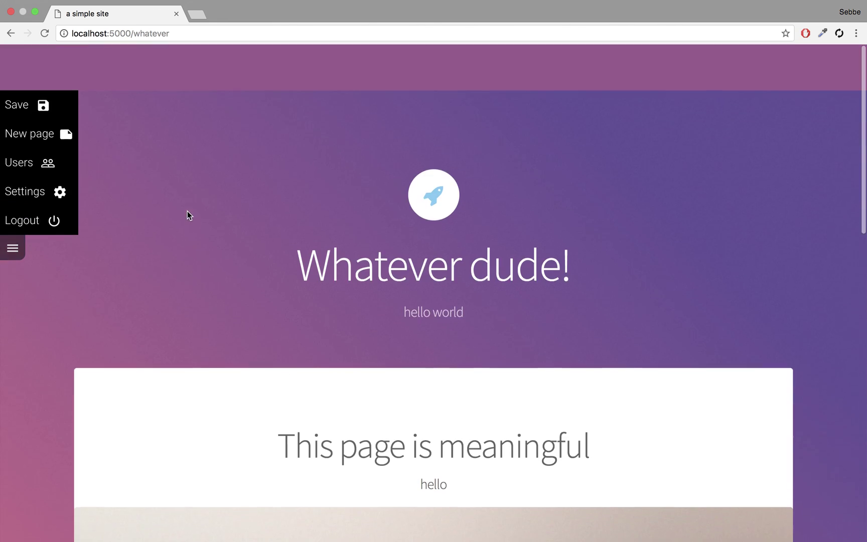
click(169, 33)
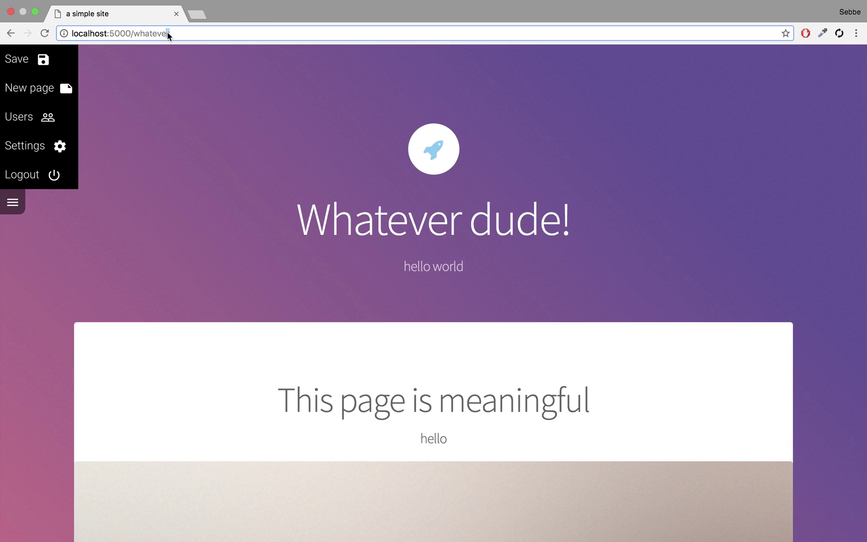
key(Return)
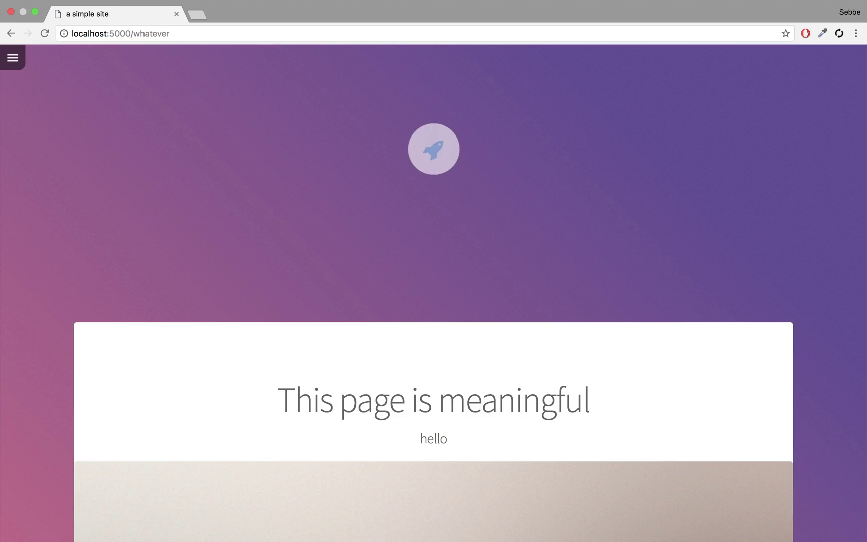
key(super+Tab)
Step: Open generic.html from NERDTree and inspect its editable_area calls
click(59, 91)
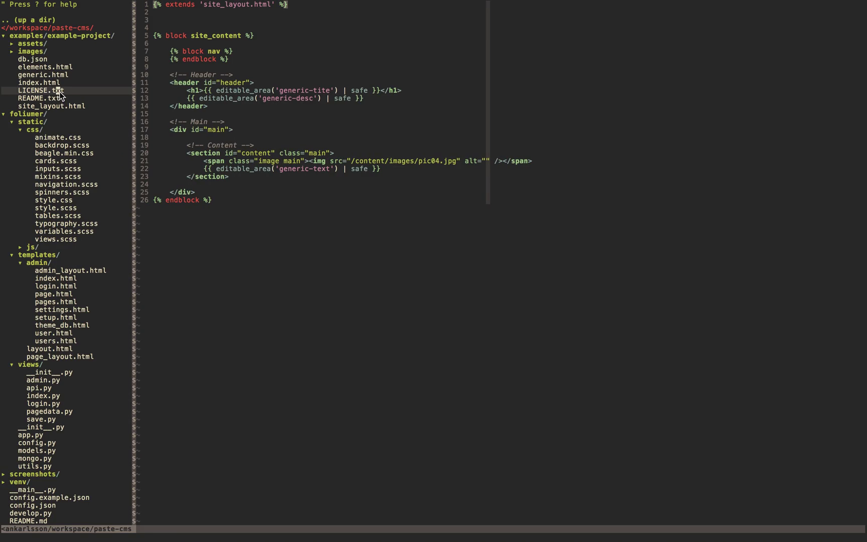
double_click(53, 76)
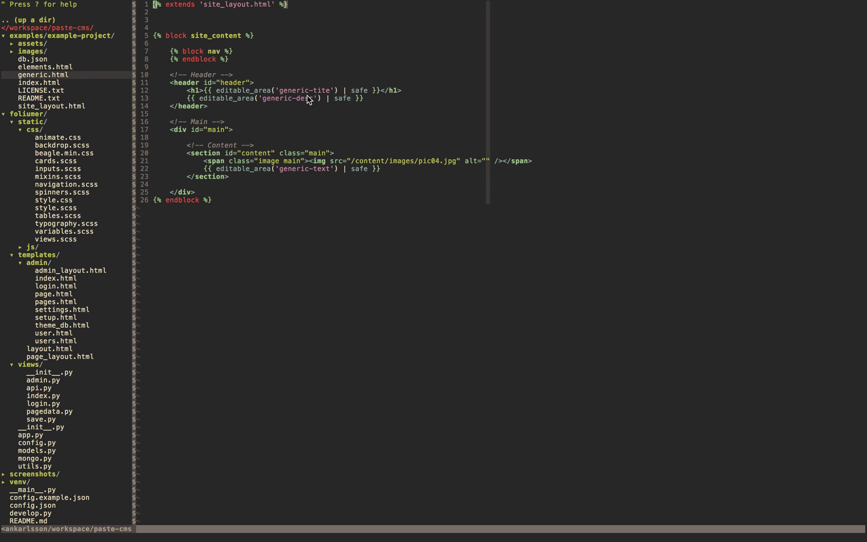
key(super+Tab)
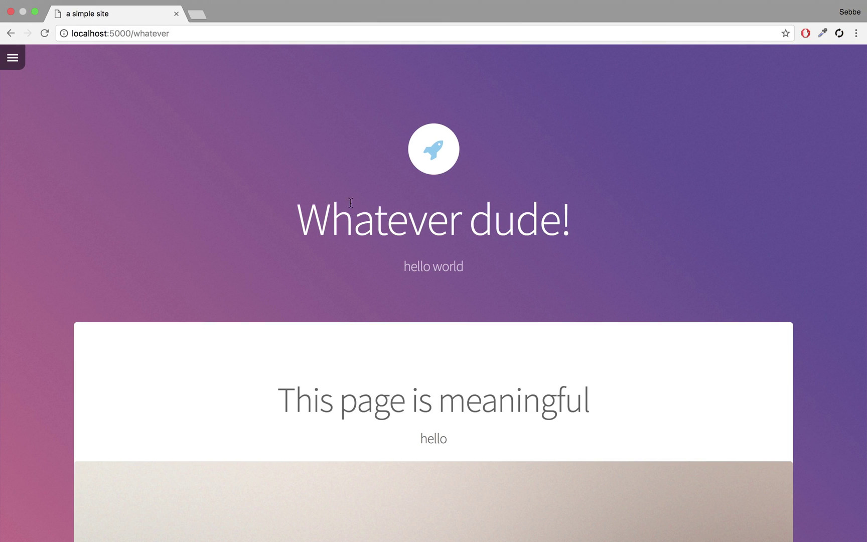
key(super+Tab)
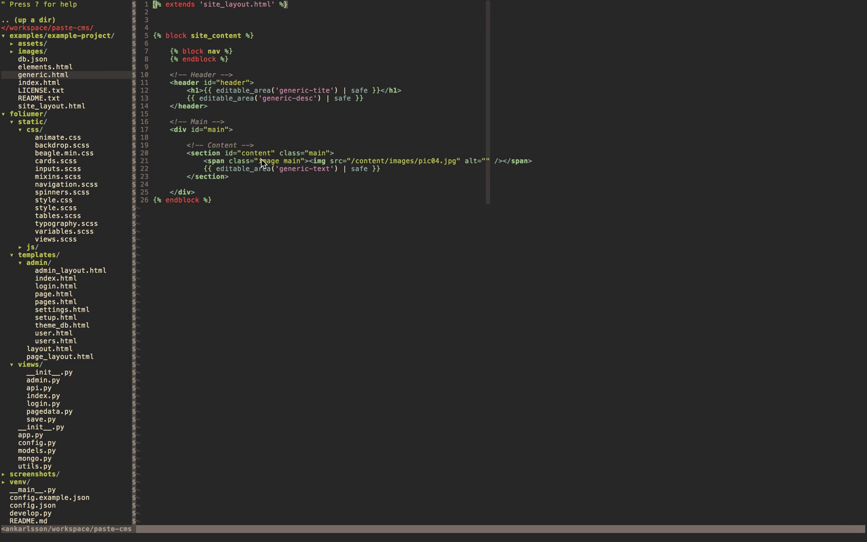
double_click(246, 172)
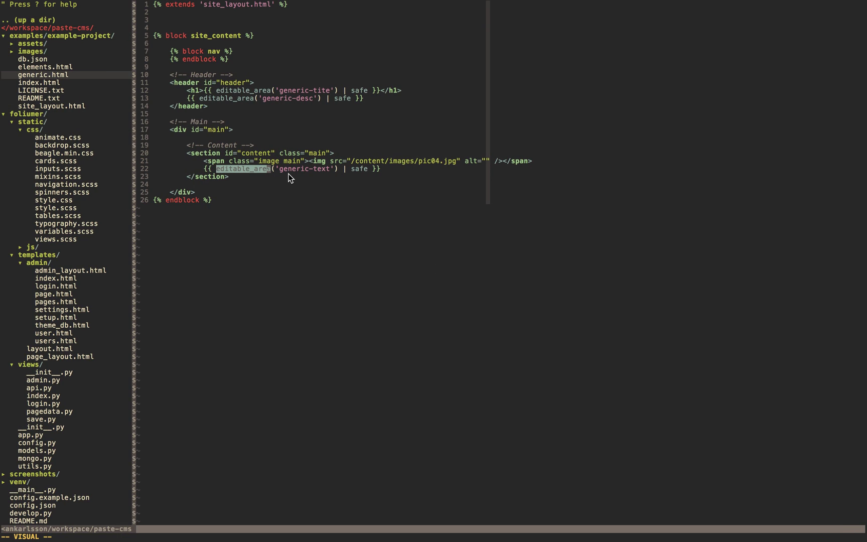
Step: Scroll the whatever page in Chrome down to the footer's address, phone and email
key(super+Tab)
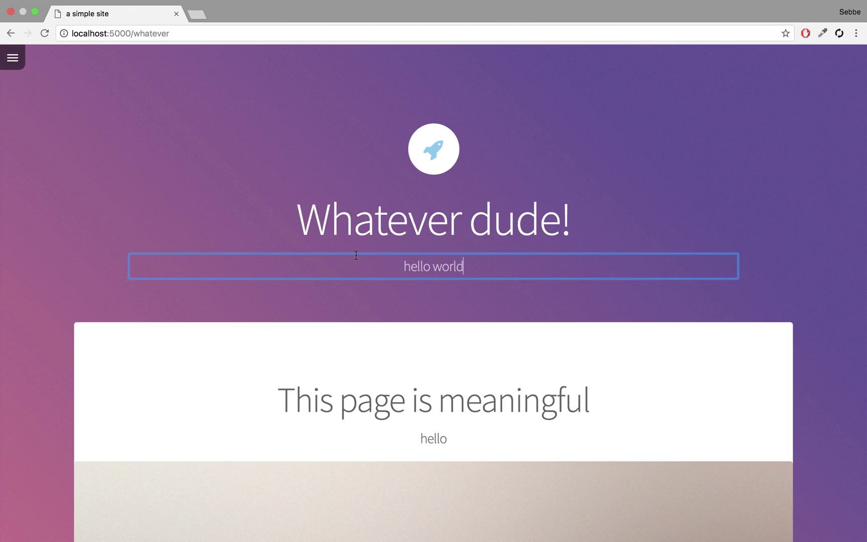
scroll(355, 254, down, 10)
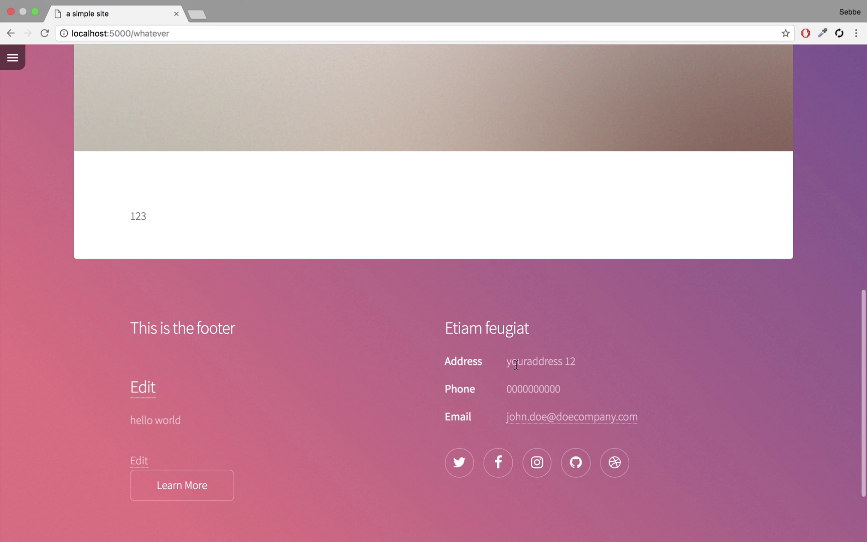
drag(516, 365, 597, 416)
click(505, 382)
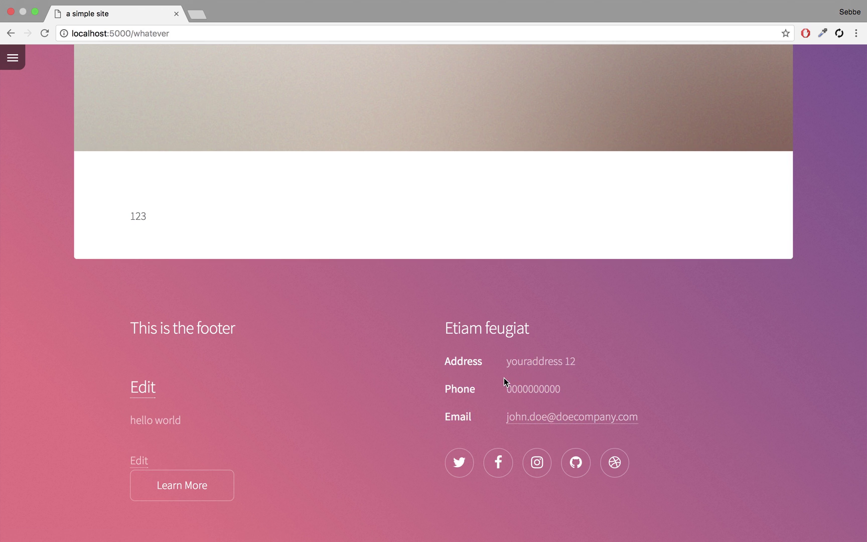
Step: Open db.json in MacVim and compare its title and footer address entries with the page footer
double_click(517, 363)
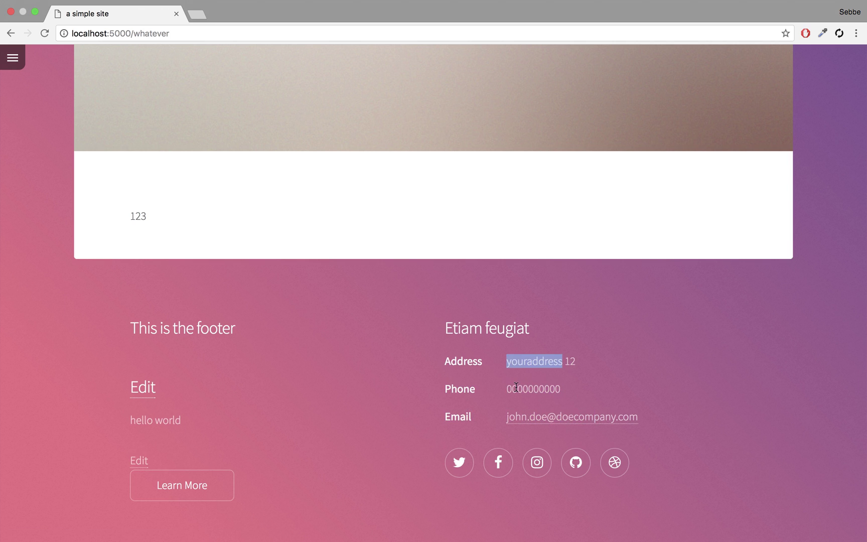
key(super+Tab)
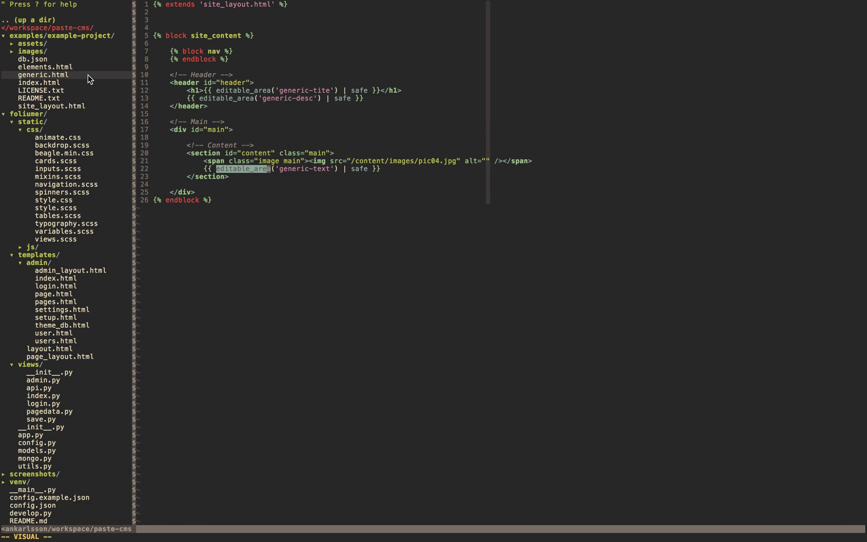
double_click(36, 60)
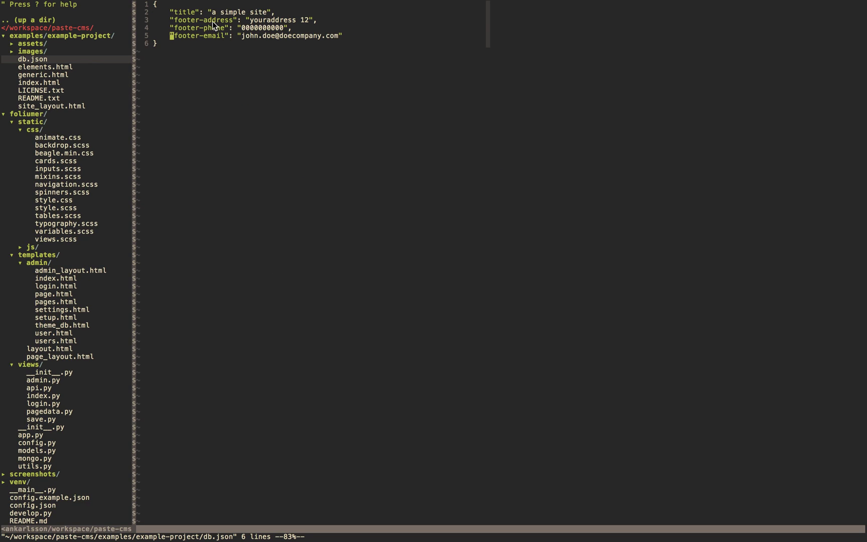
drag(209, 12, 273, 20)
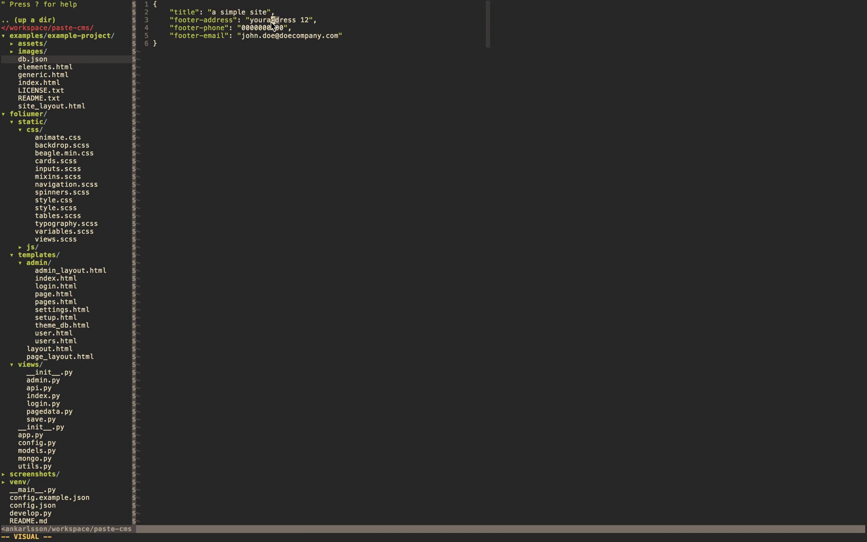
double_click(185, 12)
key(super+Tab)
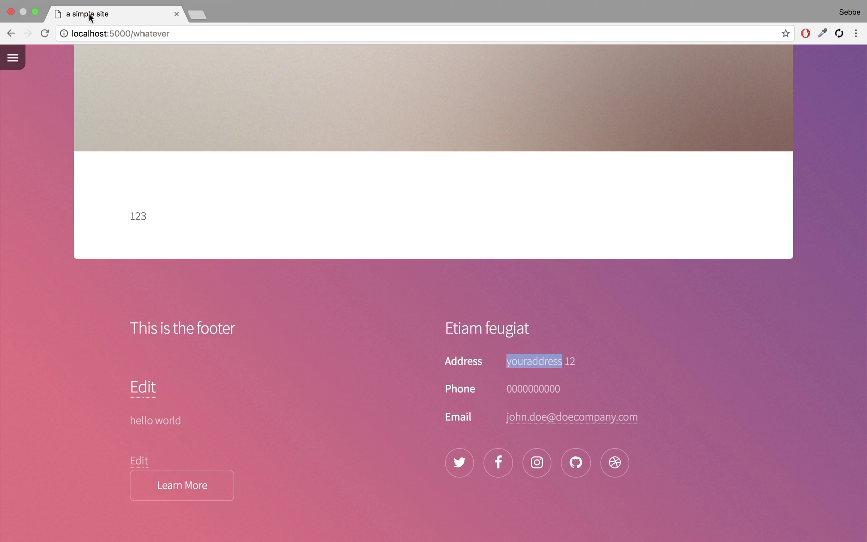
key(super+Tab)
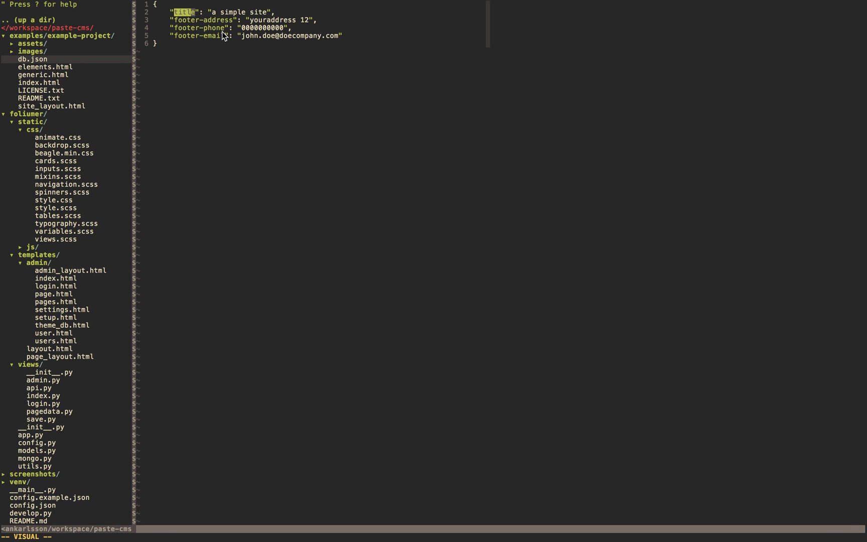
key(super+Tab)
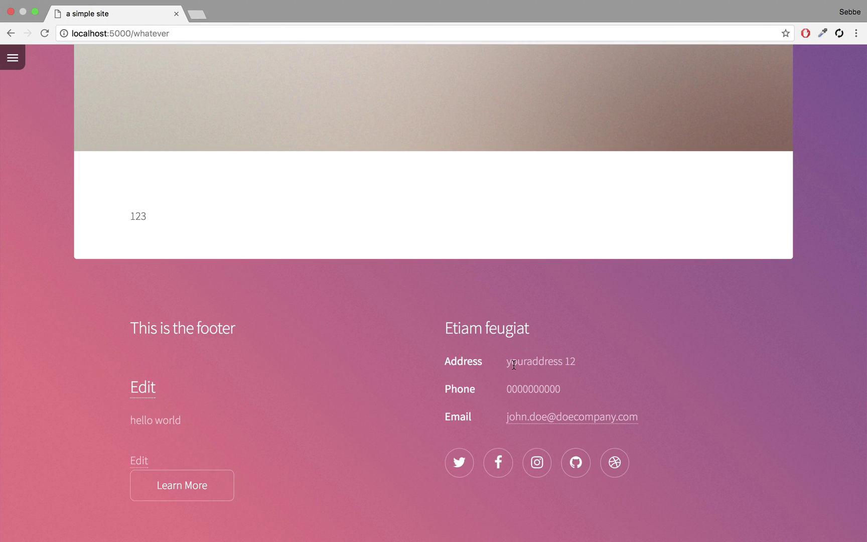
click(513, 416)
scroll(451, 281, down, 15)
key(super+Tab)
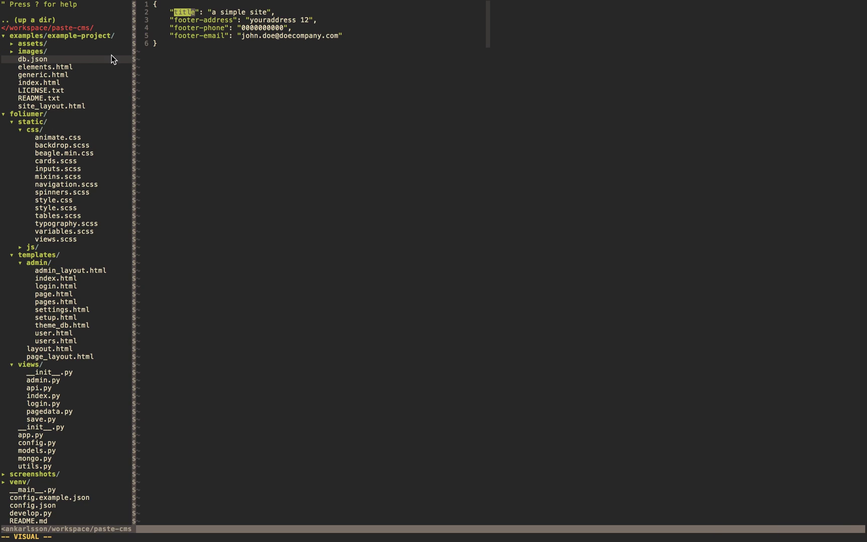
click(245, 73)
Step: Go to the site's /admin page in Chrome and open the Theme DB settings
key(super+Tab)
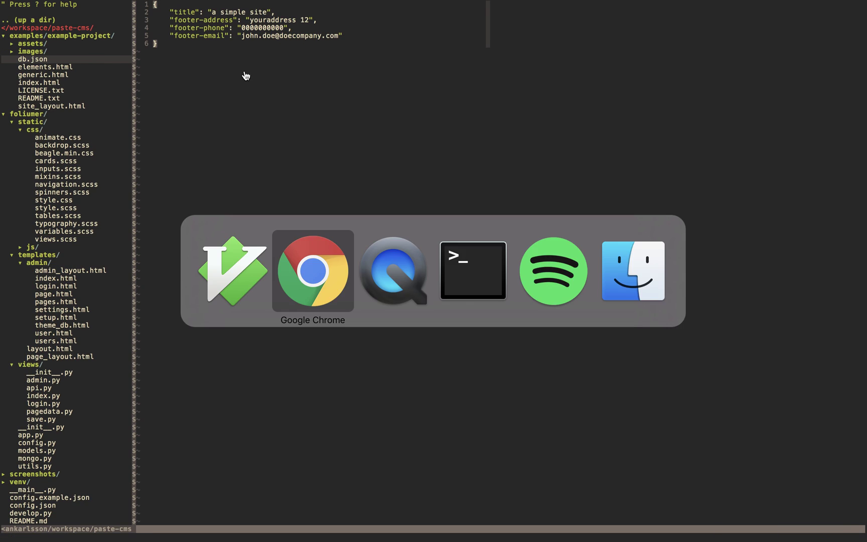
click(173, 33)
drag(175, 33, 132, 35)
text(admin)
key(Return)
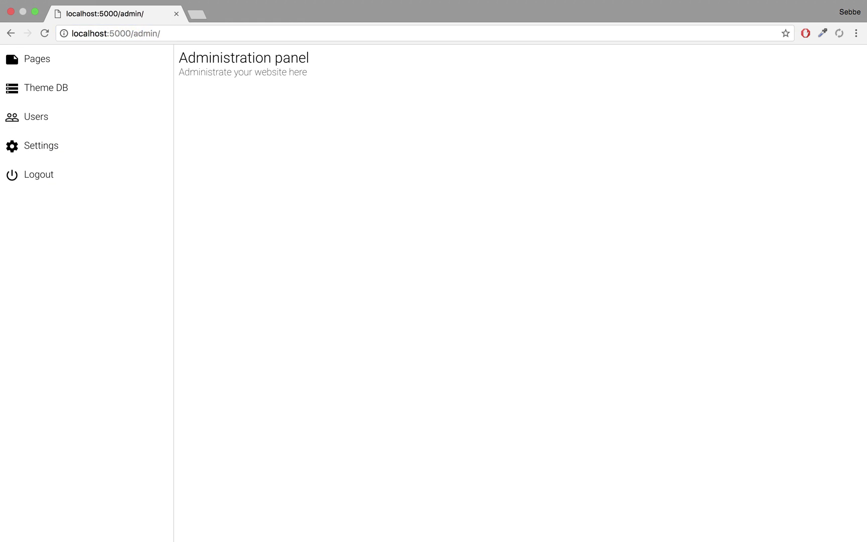
click(58, 91)
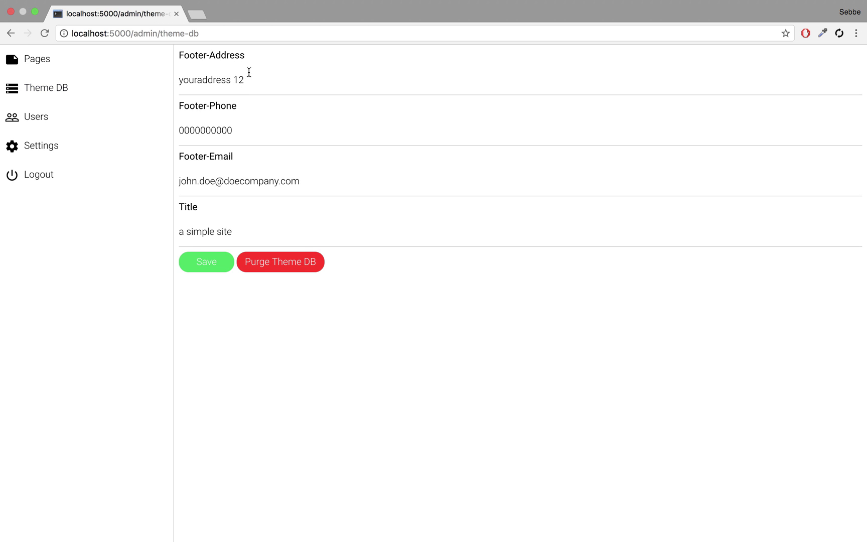
Step: Replace the Footer-Address, Footer-Phone and Footer-Email values with new contact details
triple_click(275, 77)
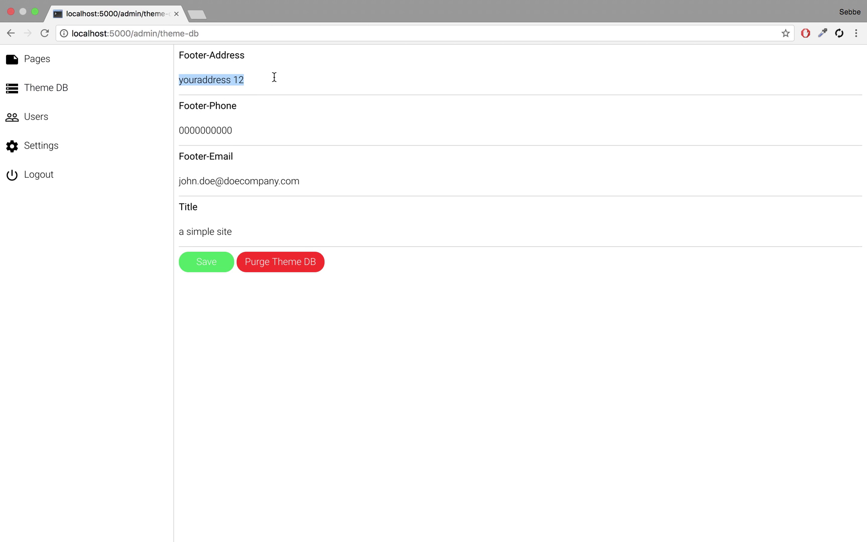
text(anotheraddre)
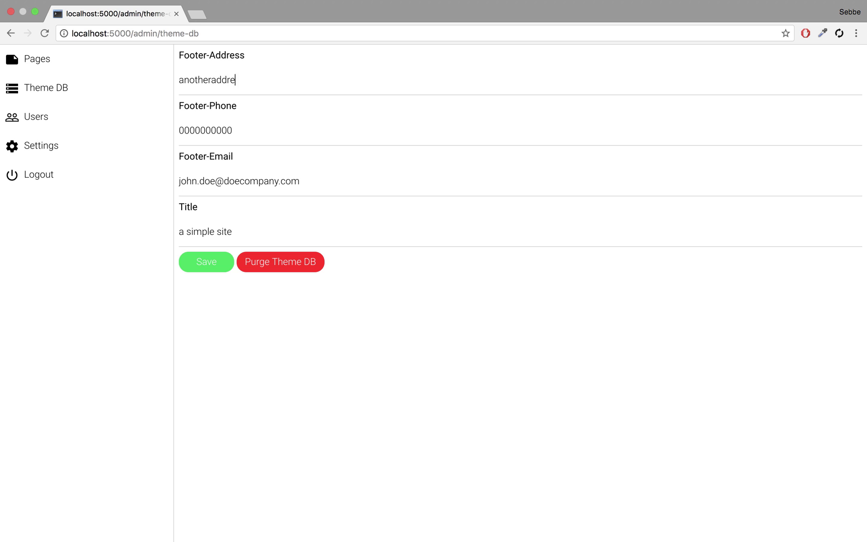
triple_click(246, 134)
key(BackSpace)
double_click(292, 181)
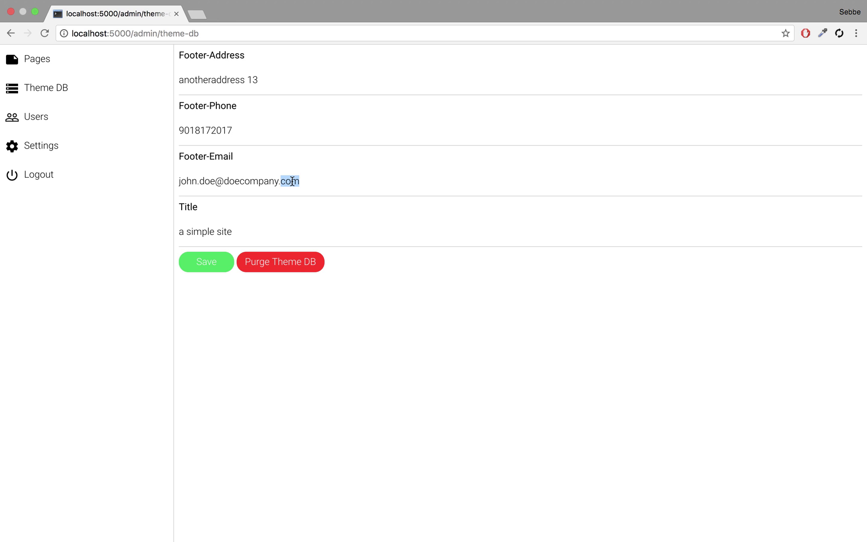
double_click(262, 181)
click(300, 181)
drag(301, 181, 159, 182)
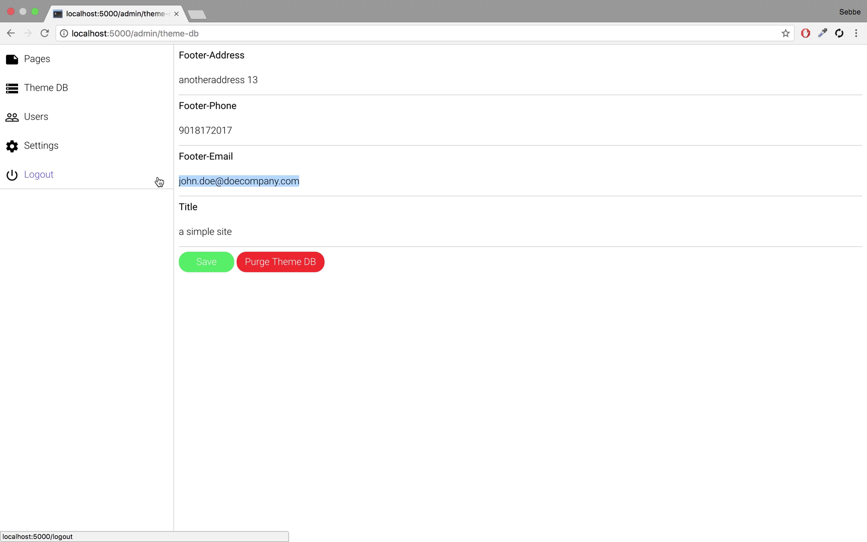
text(my.email@)
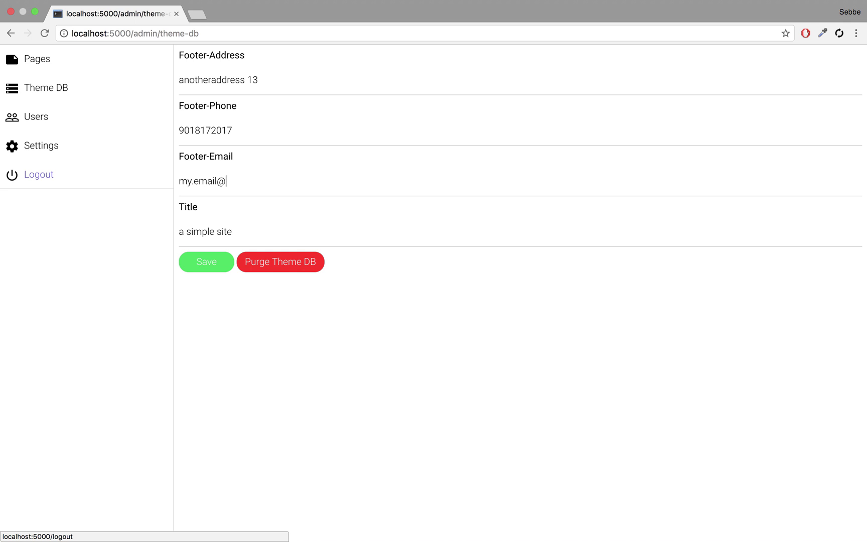
text(mycompany.com)
Step: Change the Title to 'Supercool site!' and save the Theme DB
triple_click(209, 231)
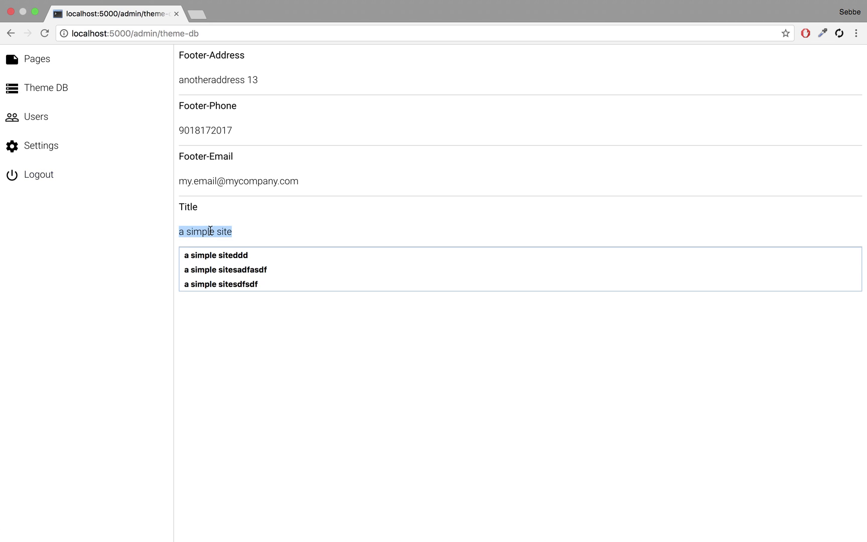
key(BackSpace)
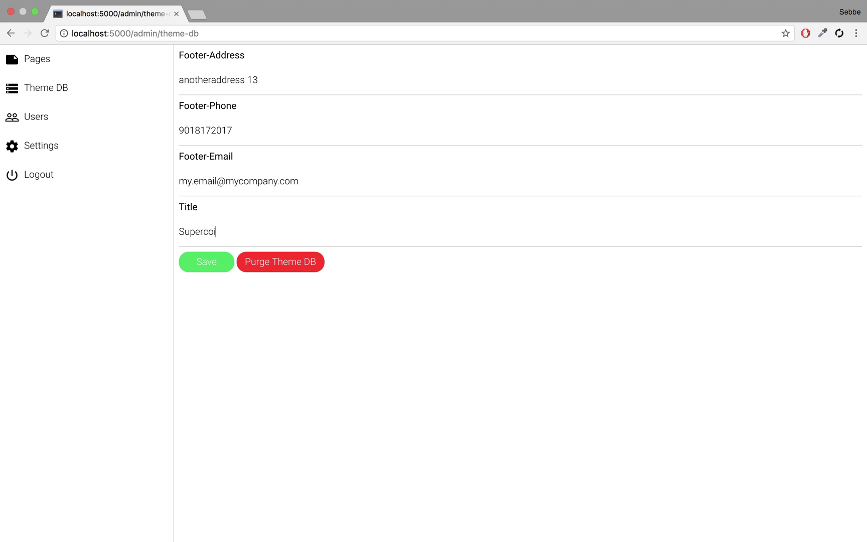
text(Supercool site!)
click(228, 267)
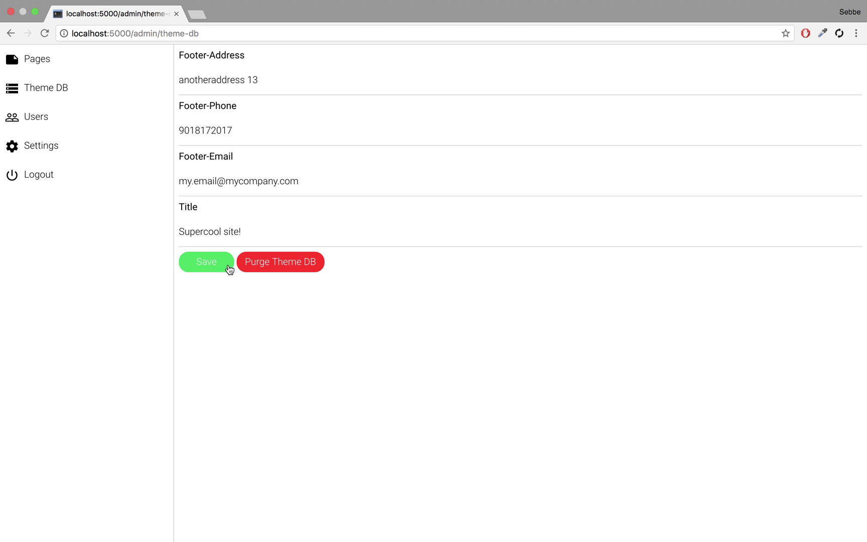
click(43, 60)
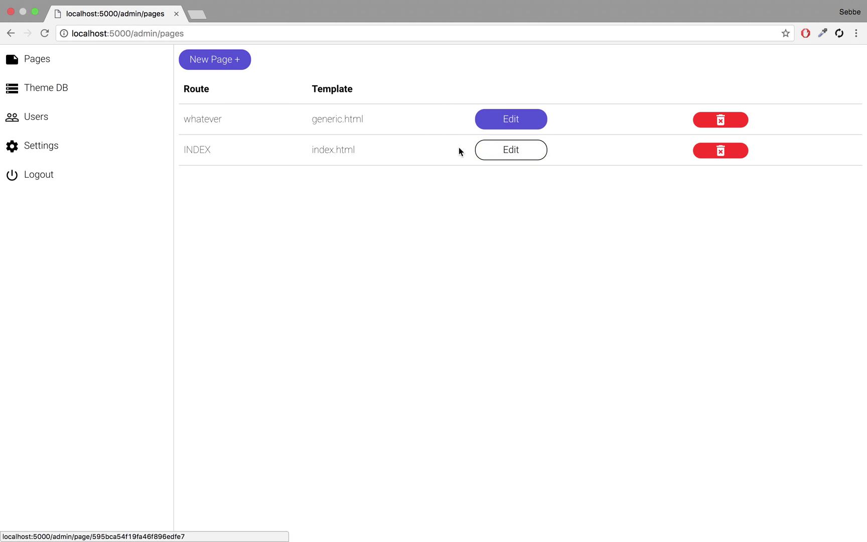
Step: View the INDEX page live and check its footer shows the updated title and contact details
click(507, 147)
click(244, 141)
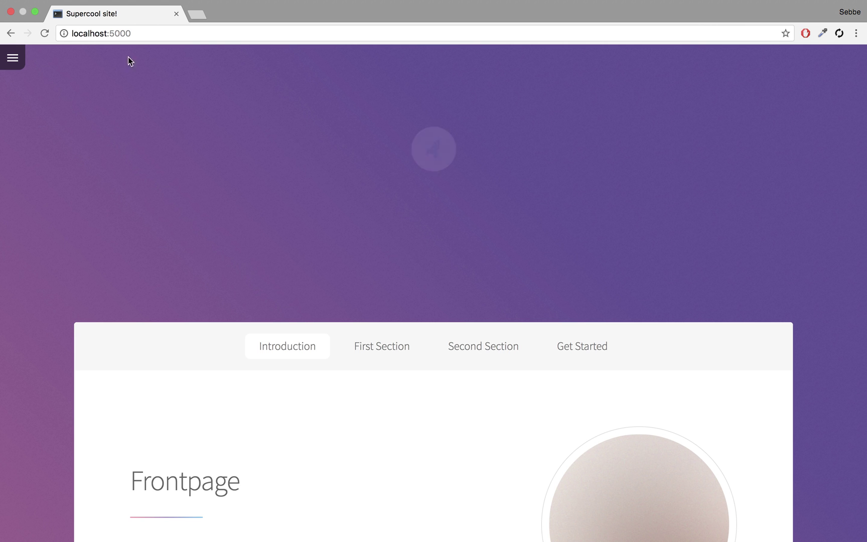
scroll(231, 211, down, 10)
scroll(237, 218, down, 10)
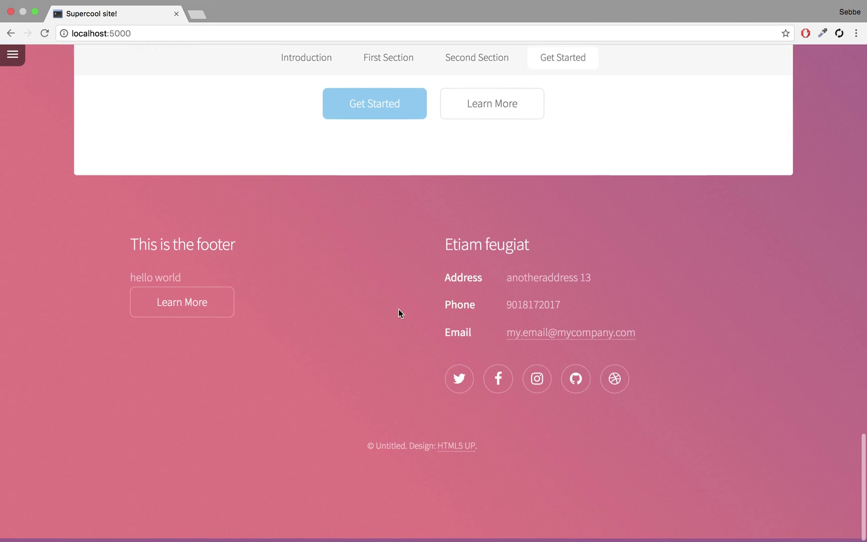
drag(518, 281, 695, 336)
click(693, 335)
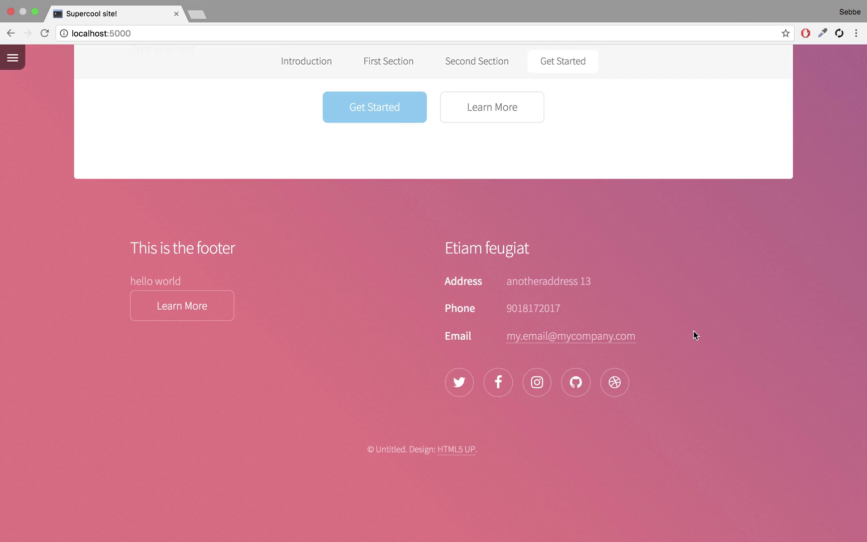
key(super+Tab)
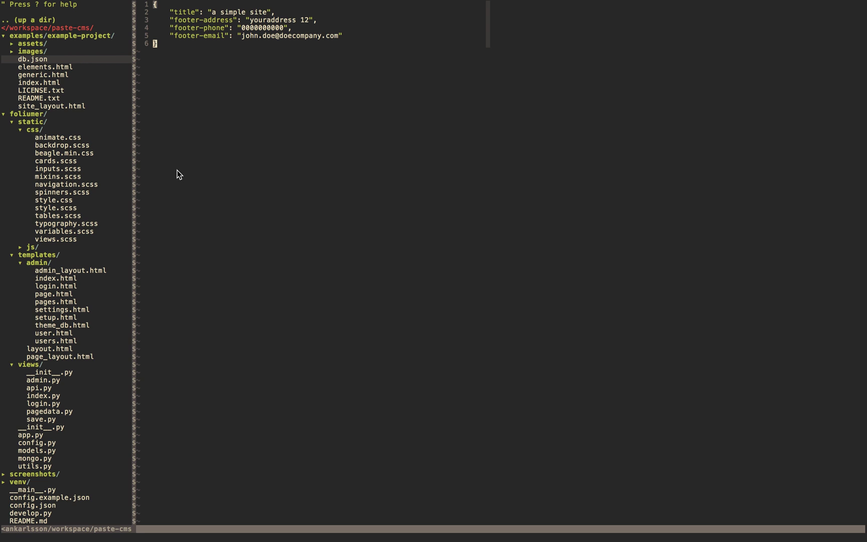
Step: Open index.html from NERDTree and look through it
double_click(39, 82)
scroll(249, 266, down, 20)
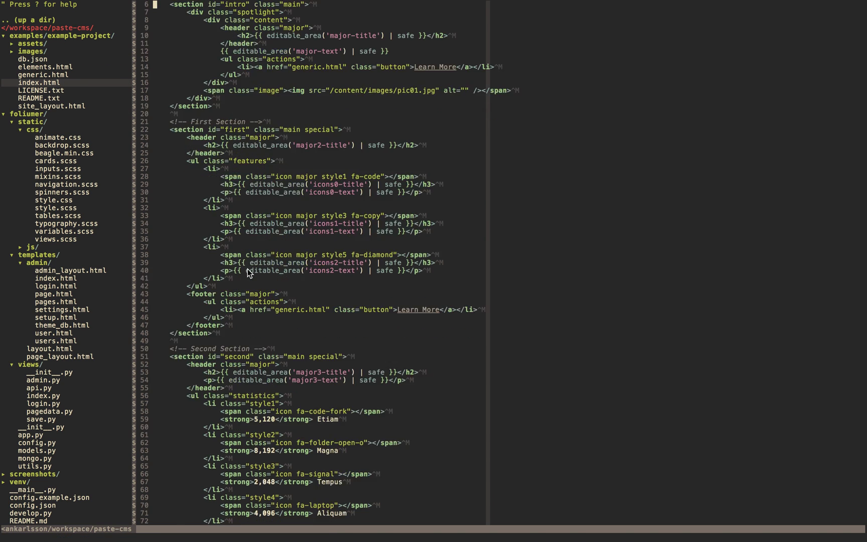
scroll(270, 210, up, 10)
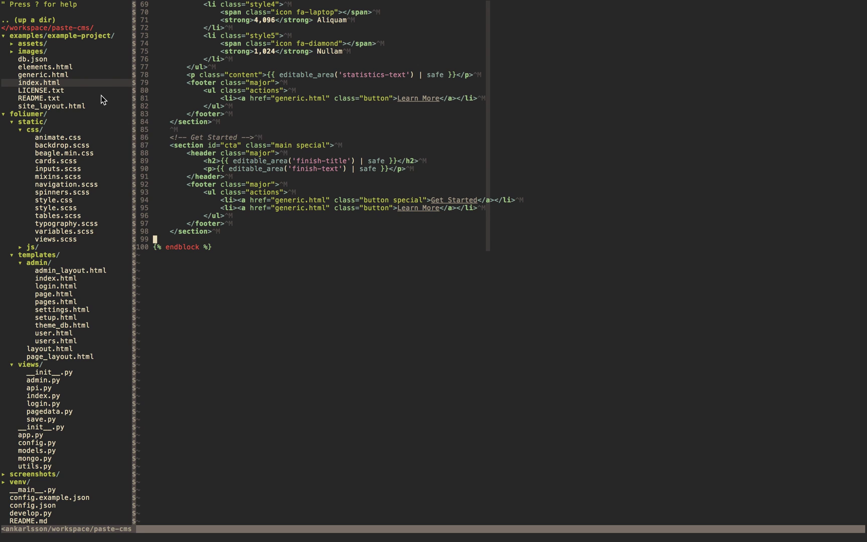
Step: Open site_layout.html and inspect the footer code that reads address, phone and email from db
double_click(50, 106)
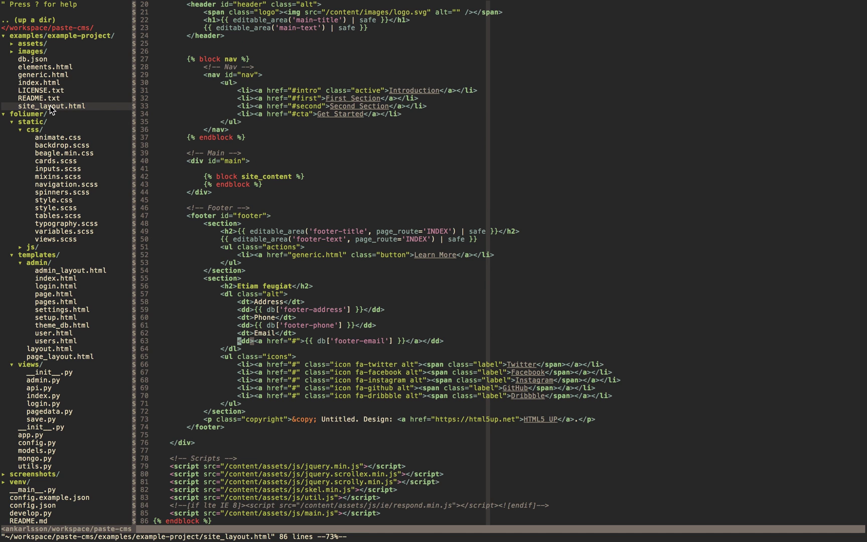
scroll(156, 120, down, 14)
scroll(156, 120, up, 6)
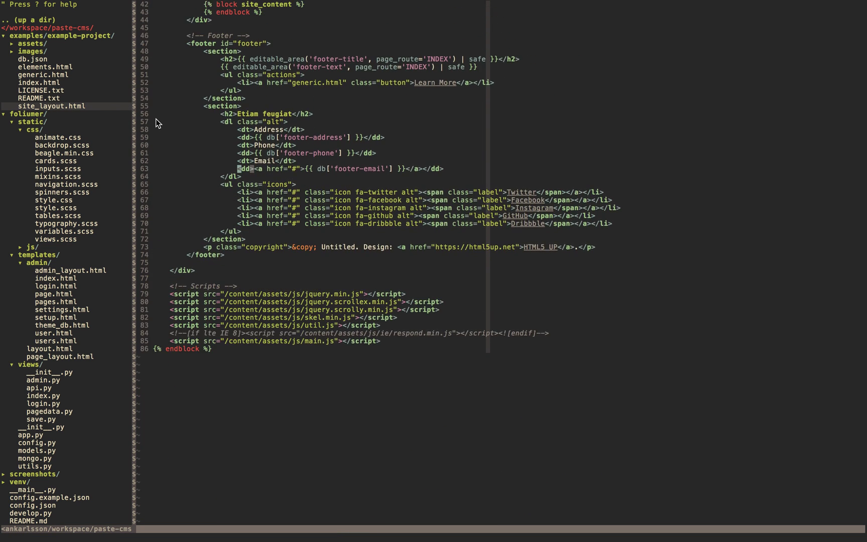
scroll(157, 122, up, 2)
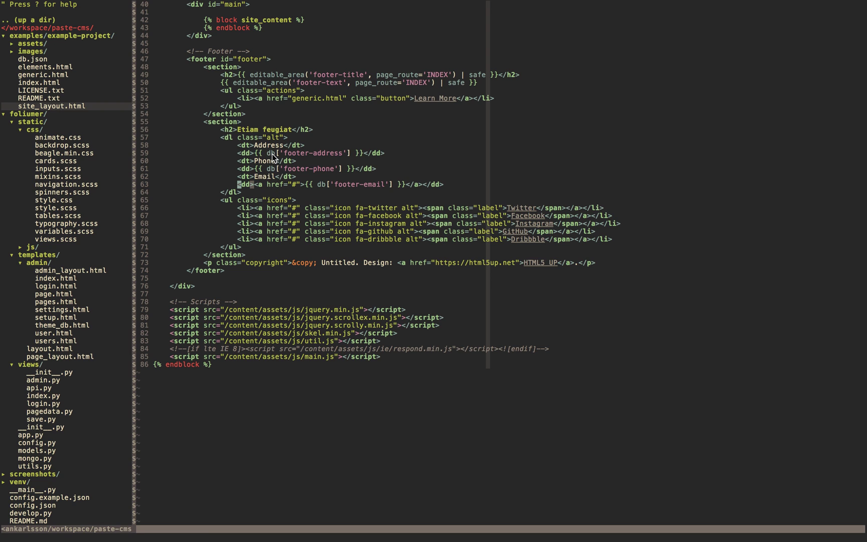
double_click(271, 153)
scroll(390, 192, up, 10)
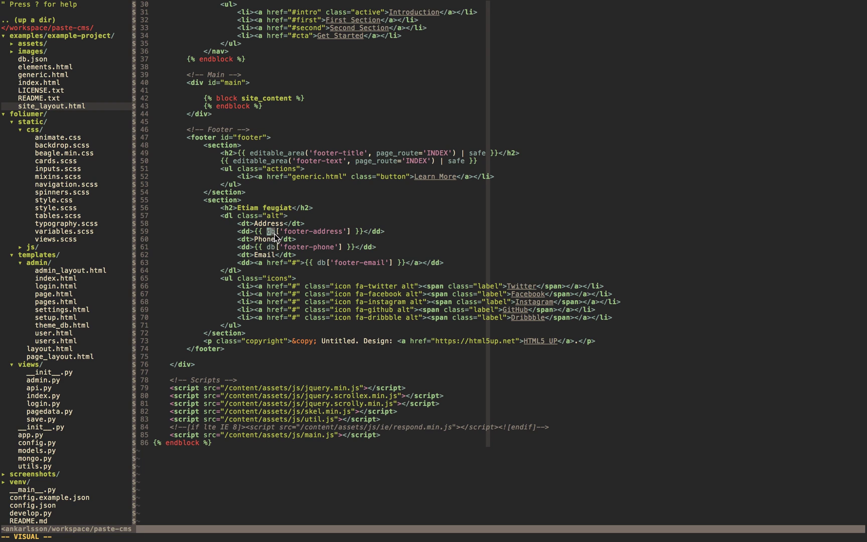
double_click(275, 154)
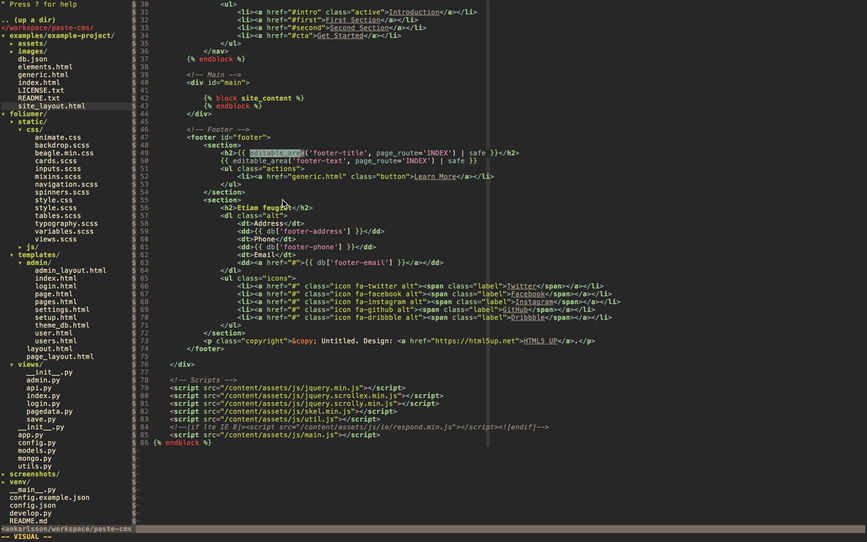
click(282, 199)
double_click(269, 224)
click(298, 169)
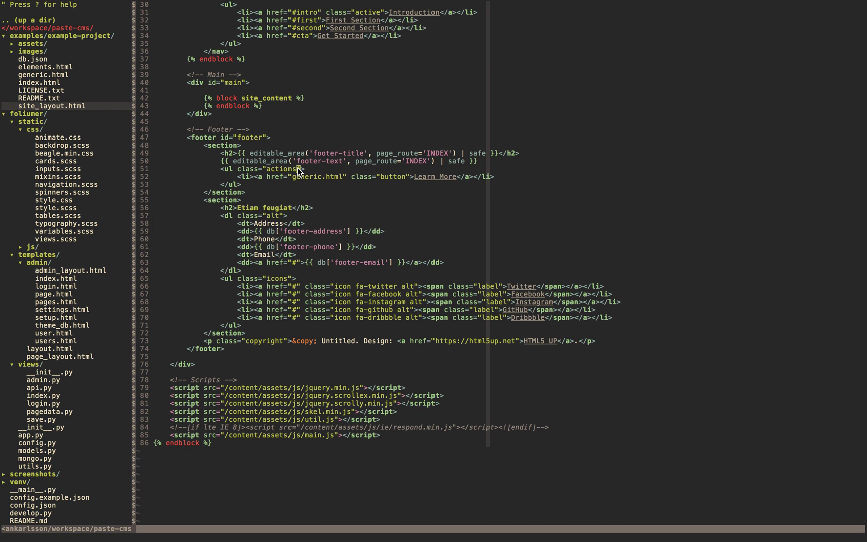
scroll(297, 169, up, 10)
Step: Back in Chrome, enter the administration panel from the side menu and show the Pages list
key(super+Tab)
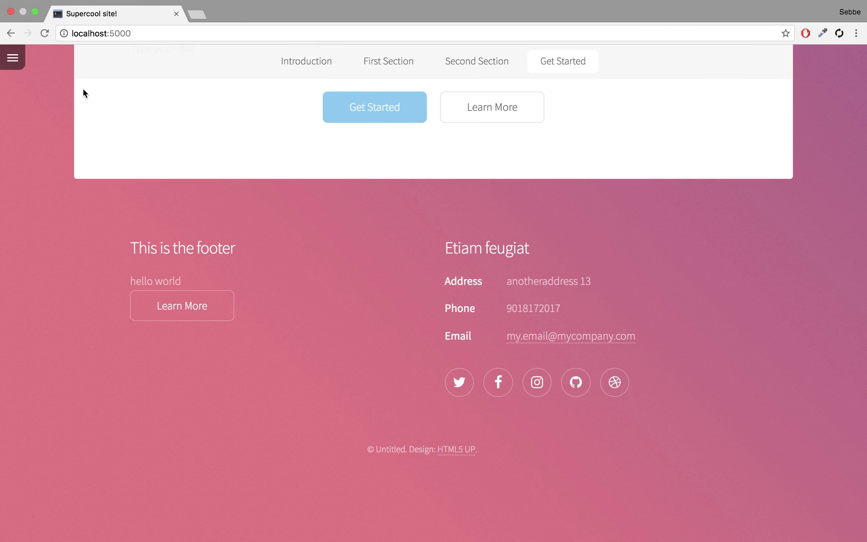
click(11, 63)
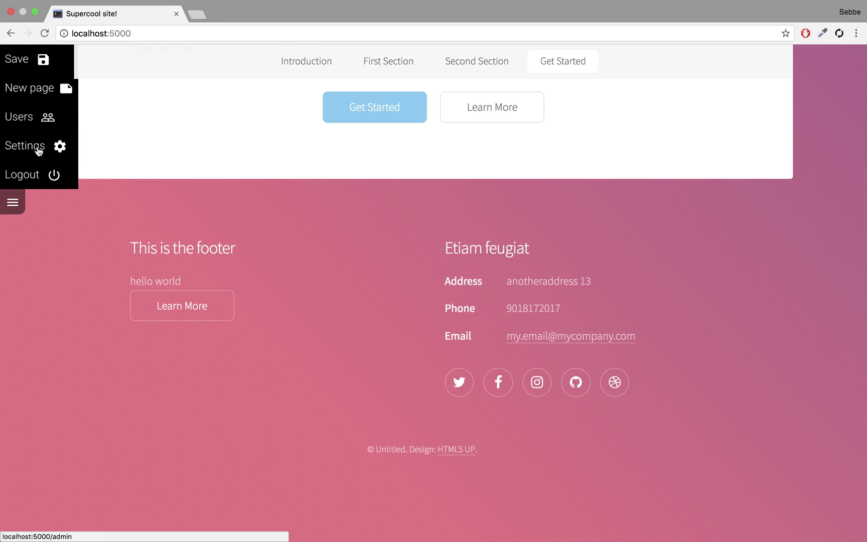
click(39, 151)
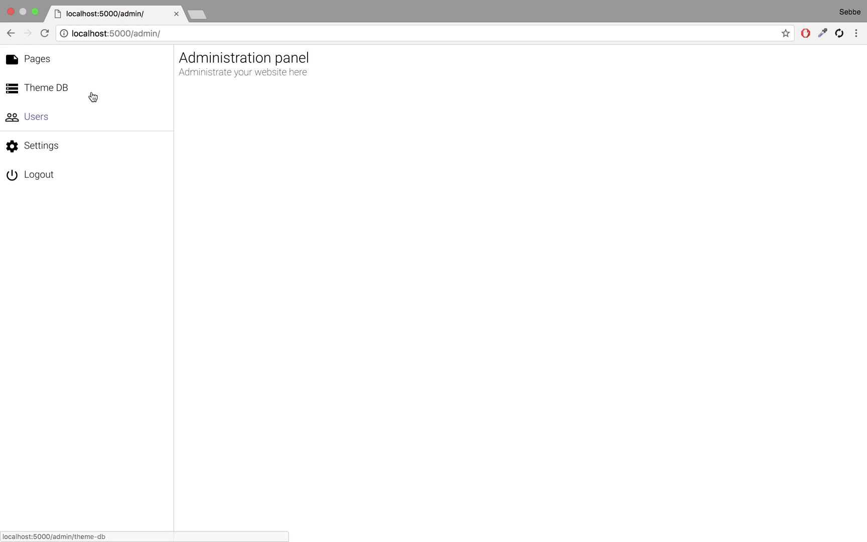
click(46, 71)
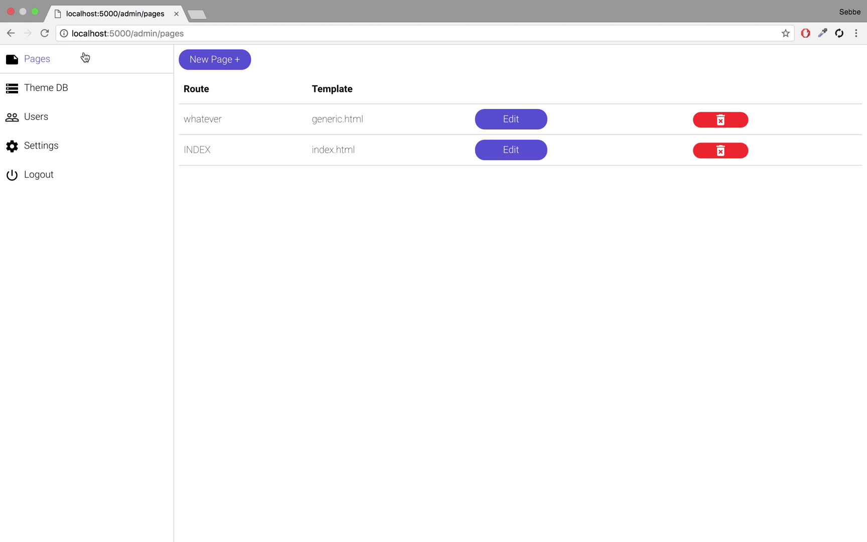
Step: Look through api.py, index.py, login.py and finally admin.py in MacVim
key(super+Tab)
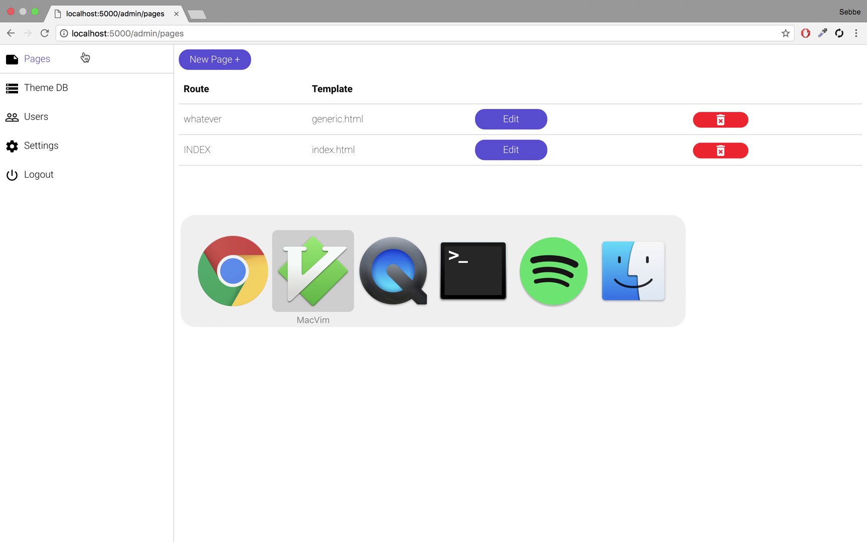
scroll(63, 130, down, 4)
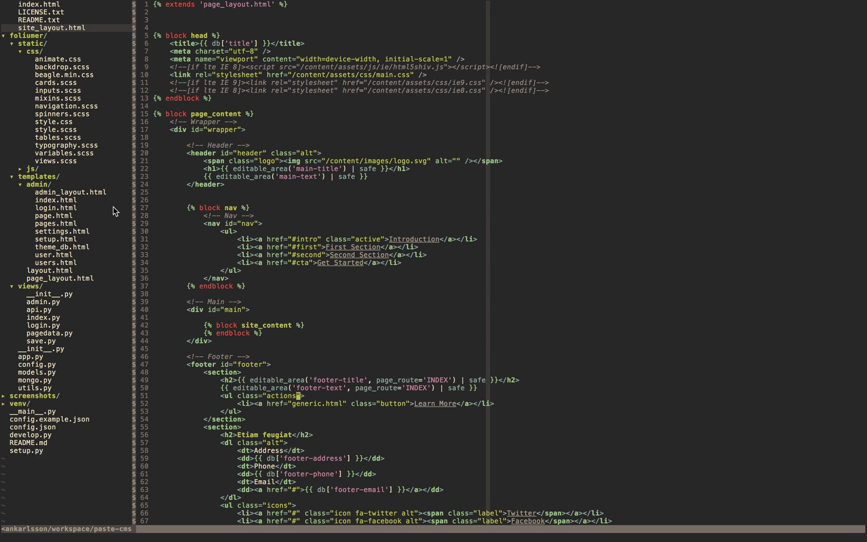
click(56, 293)
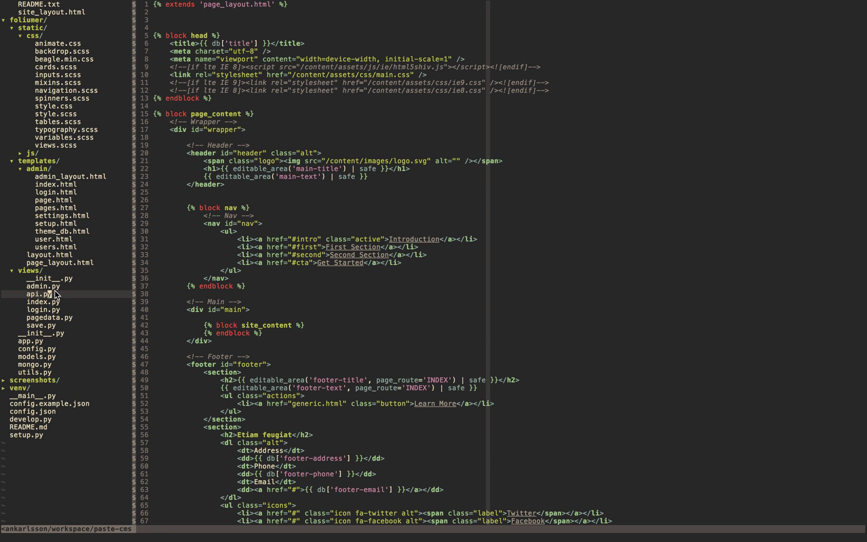
click(53, 302)
click(47, 311)
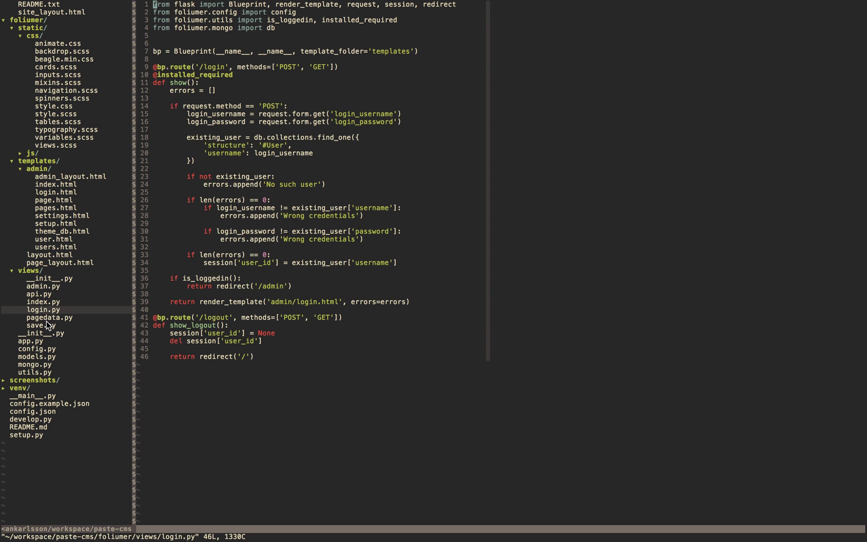
click(37, 287)
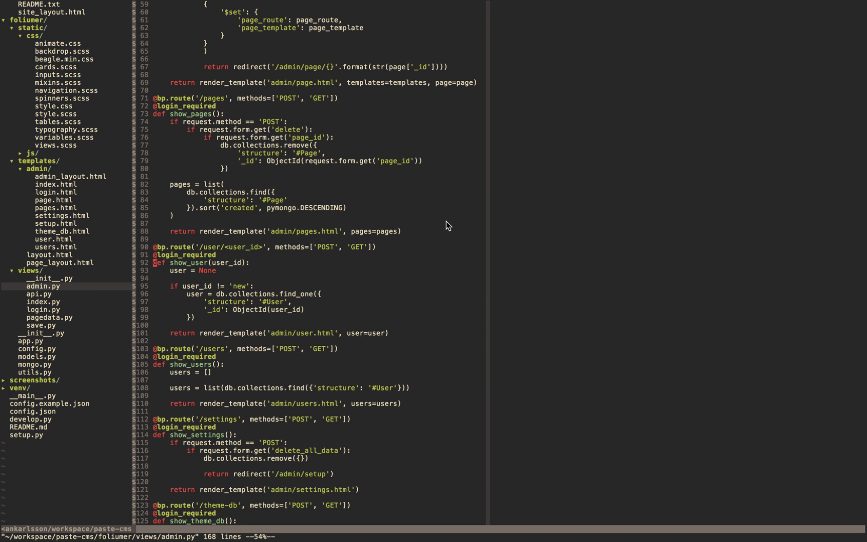
Step: Switch to QuickTime Player and bring up its recording options from the dock icon
key(super+Tab)
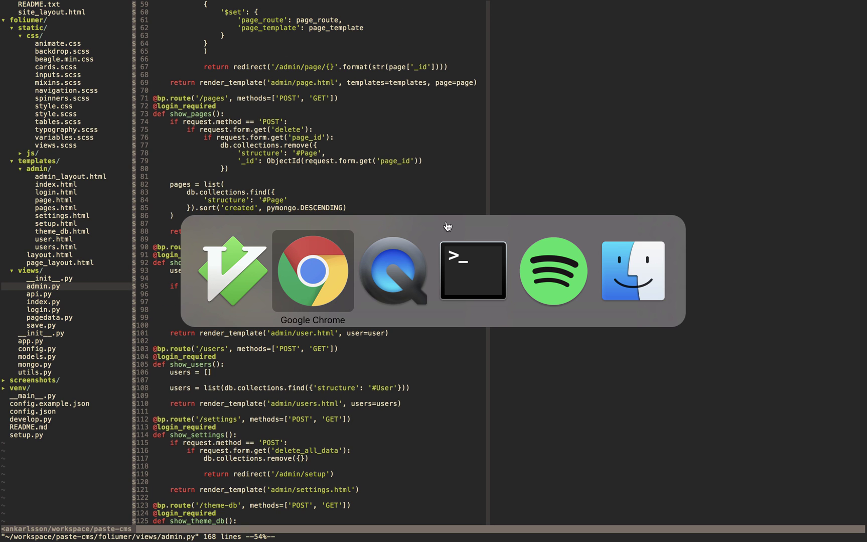
key(super+Tab)
right_click(488, 517)
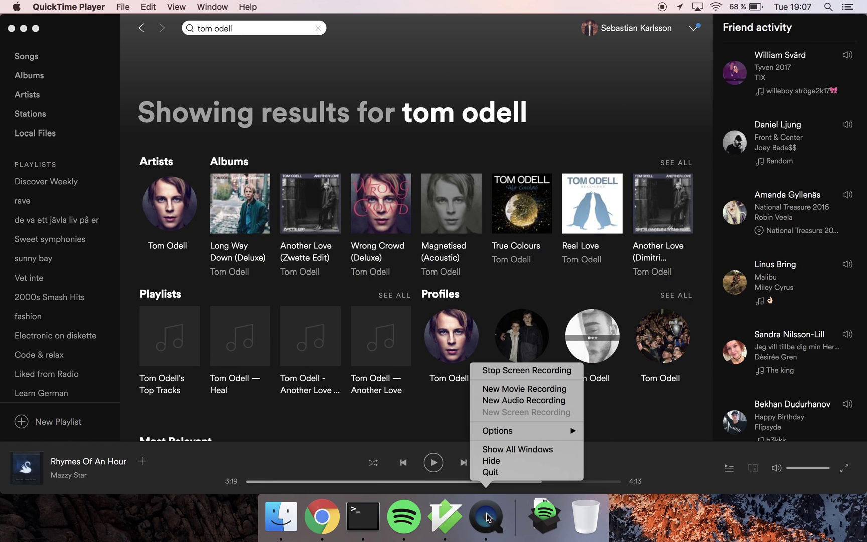